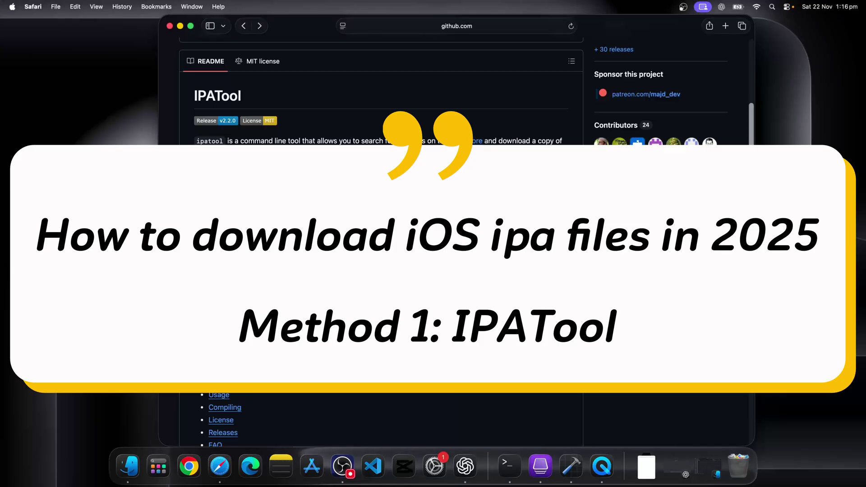
Scroll the ipatool README past the table of contents to the brew install ipatool instructions.
scroll(504, 224, down, 2)
scroll(504, 225, down, 10)
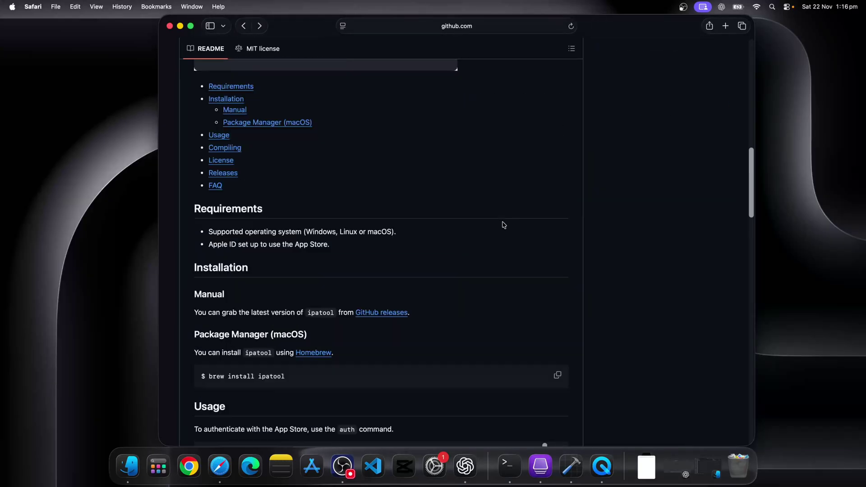
scroll(504, 225, down, 1)
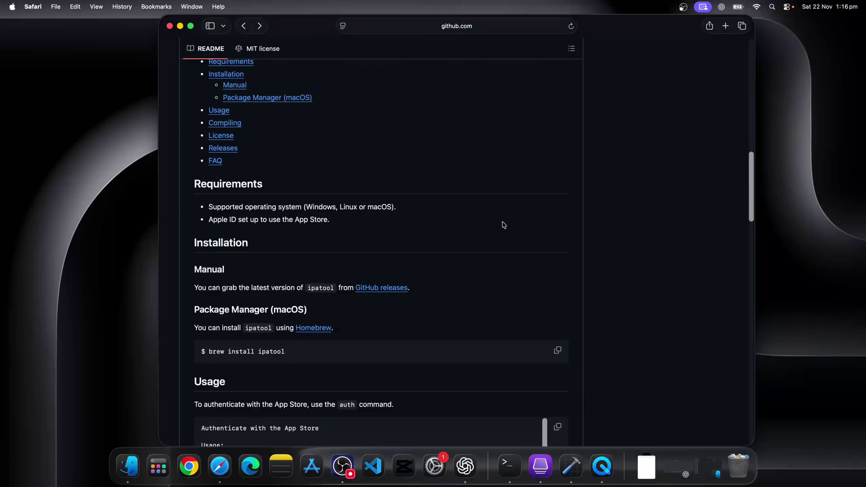
scroll(504, 224, down, 3)
scroll(504, 226, down, 1)
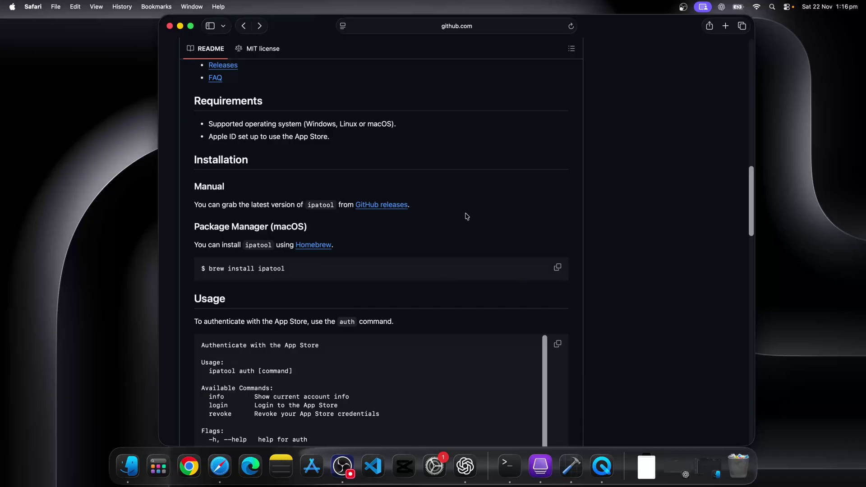
Run brew install ipatool, then brew upgrade ipatool; both report 2.2.0 already installed.
click(509, 466)
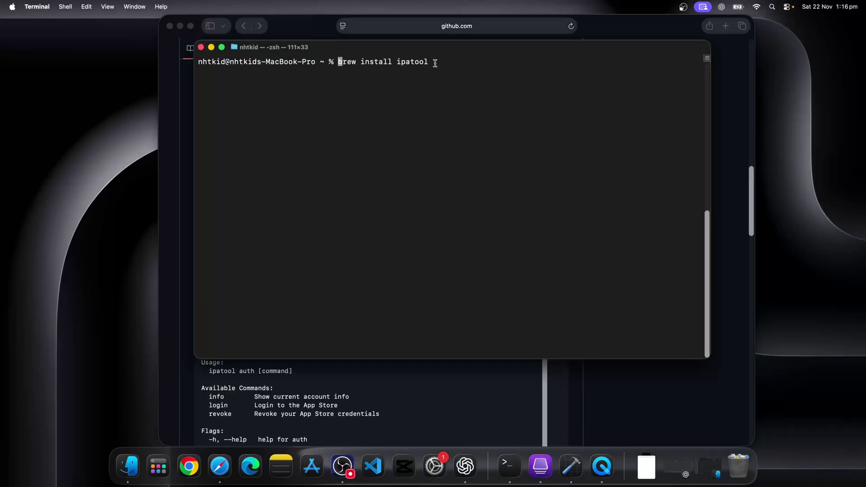
key(Return)
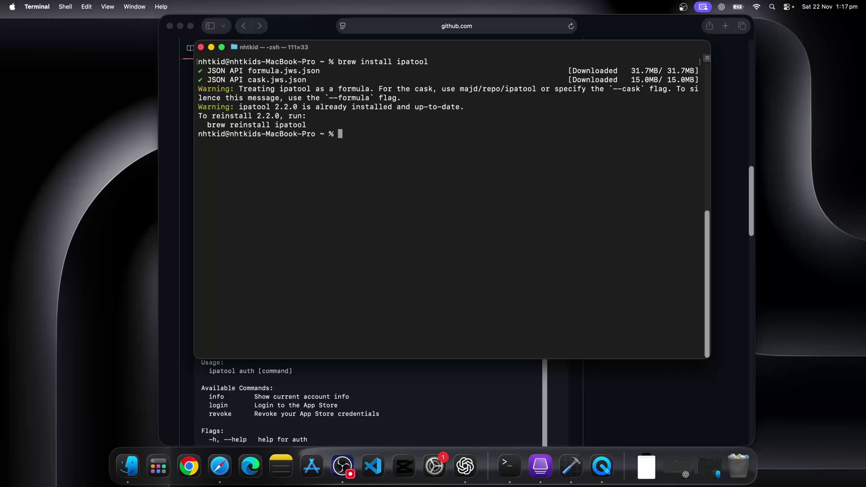
key(Up)
key(Left)
key(Left)
key(Left)
key(Left)
key(Left)
key(Left)
key(Left)
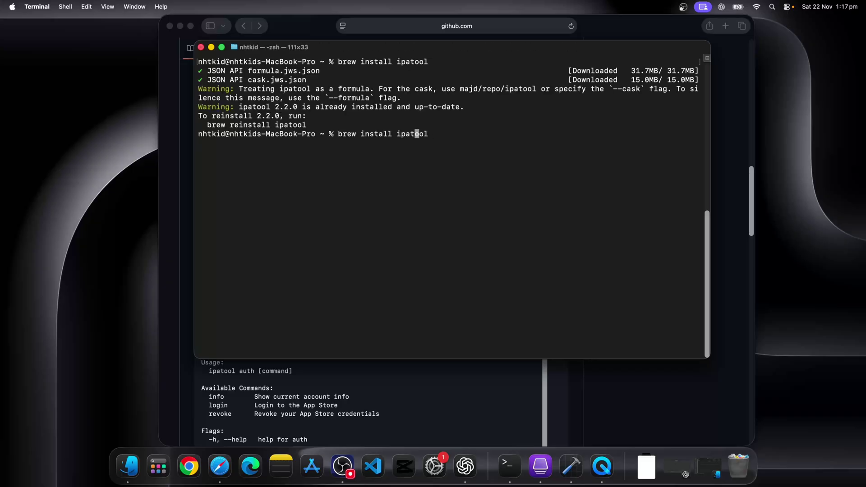
key(BackSpace)
key(BackSpace)
key(BackSpace)
key(BackSpace)
key(BackSpace)
key(BackSpace)
key(BackSpace)
key(BackSpace)
text(upgrade)
key(Return)
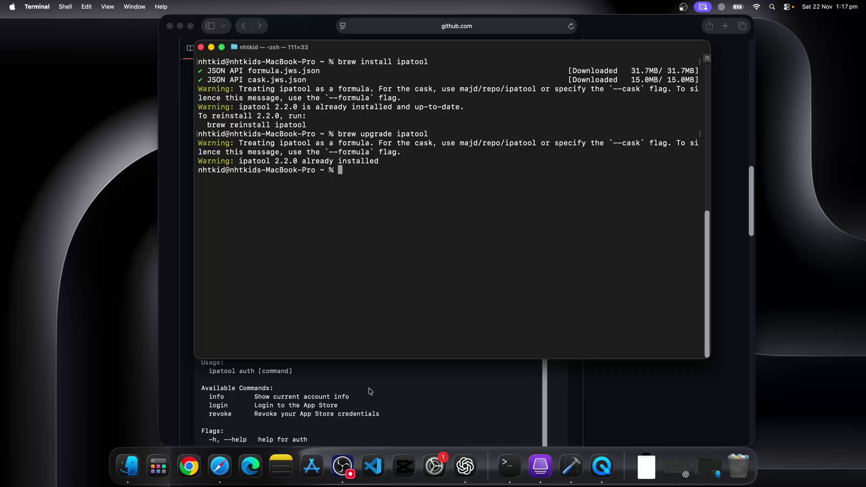
Scroll the README in Safari down to the Usage section's ipatool auth command block.
click(371, 392)
scroll(381, 321, down, 5)
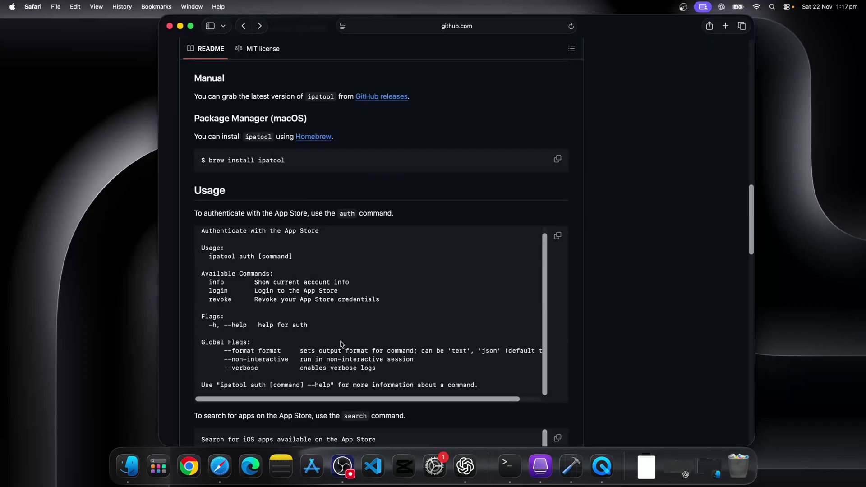
scroll(340, 345, down, 2)
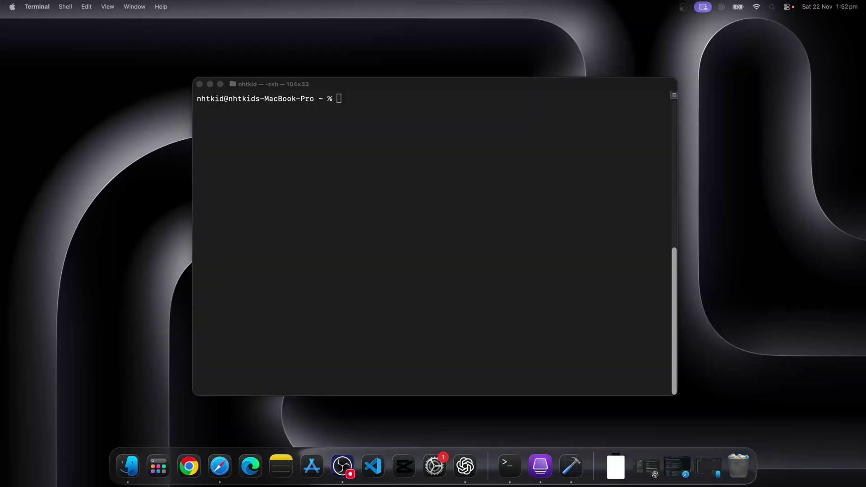
Run ipatool search workday and select the Workday bundle ID com.workday.workdayapp.
click(432, 163)
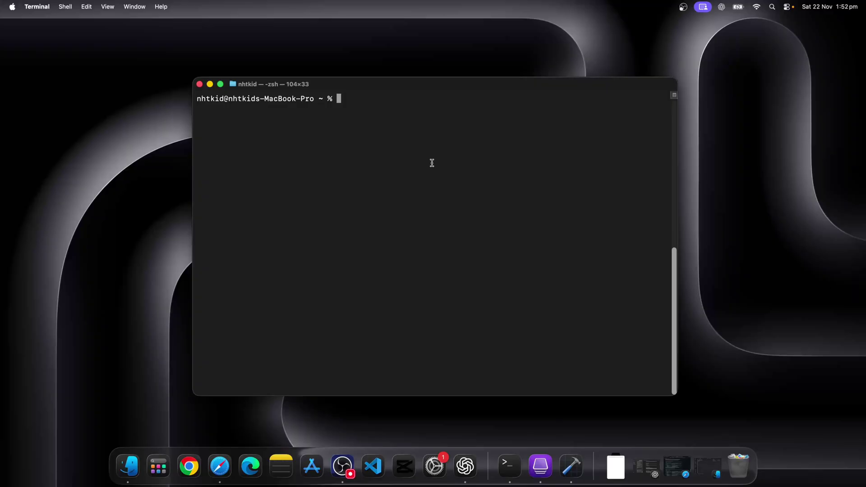
text(ip)
text(atool )
text(serach)
key(BackSpace)
key(BackSpace)
key(BackSpace)
key(BackSpace)
key(BackSpace)
text(arch workday)
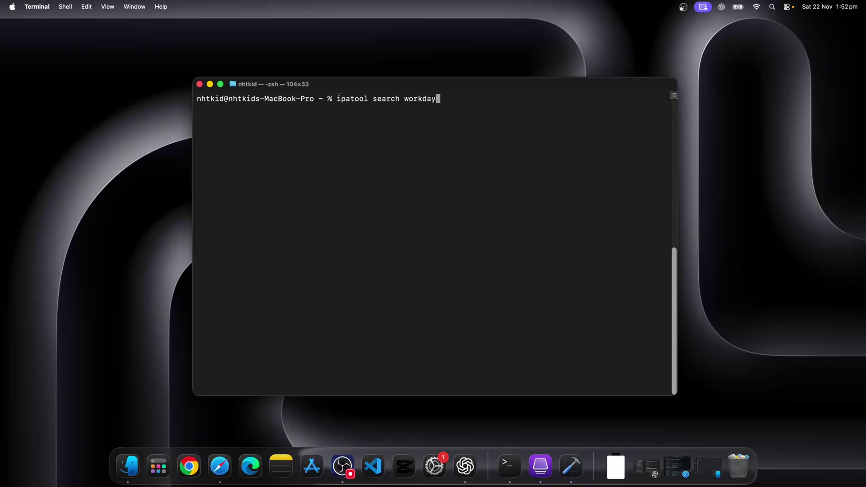
key(Return)
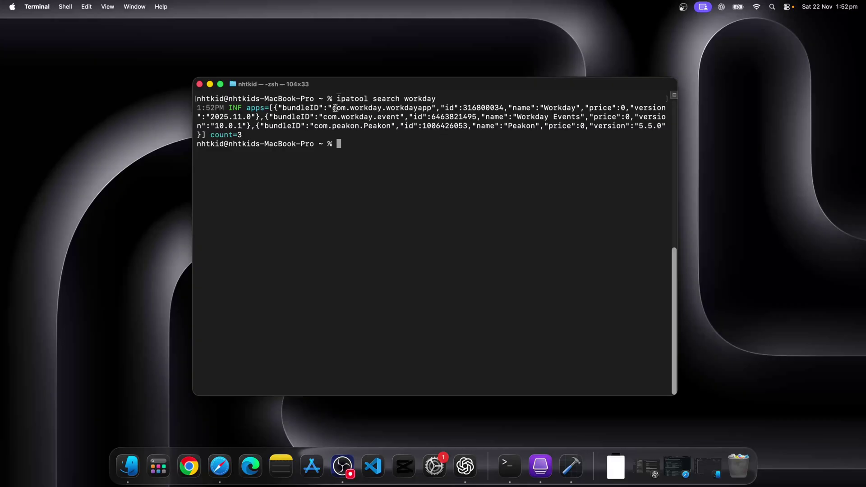
drag(332, 109, 429, 107)
key(super+c)
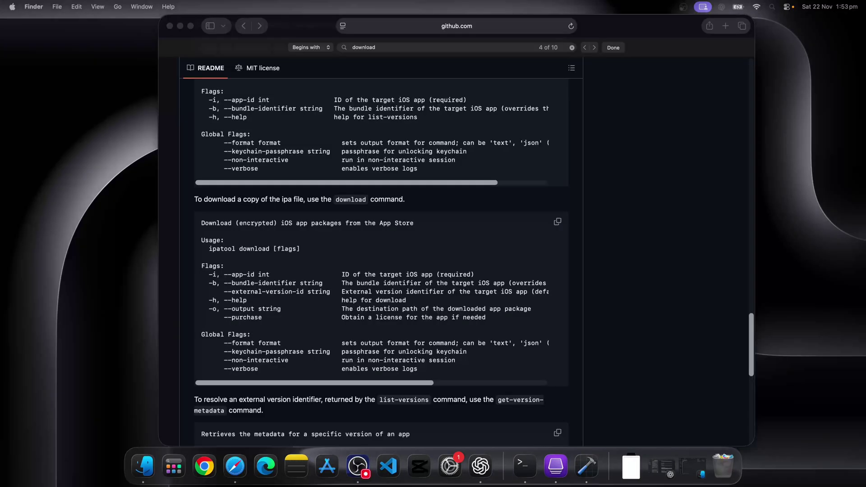
Review the -b and --purchase flags in the README's ipatool download usage.
click(368, 256)
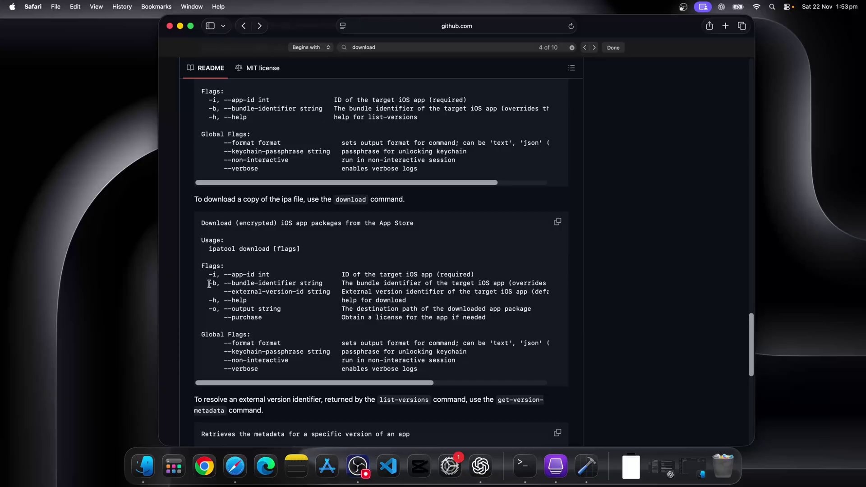
drag(209, 284, 216, 284)
click(233, 285)
drag(224, 318, 262, 319)
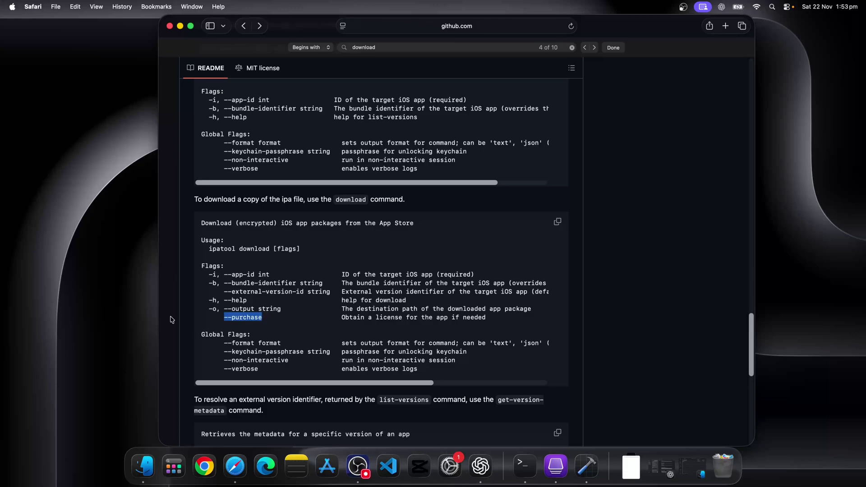
click(525, 469)
Run ipatool download -b com.workday.workdayapp --purchase.
click(421, 220)
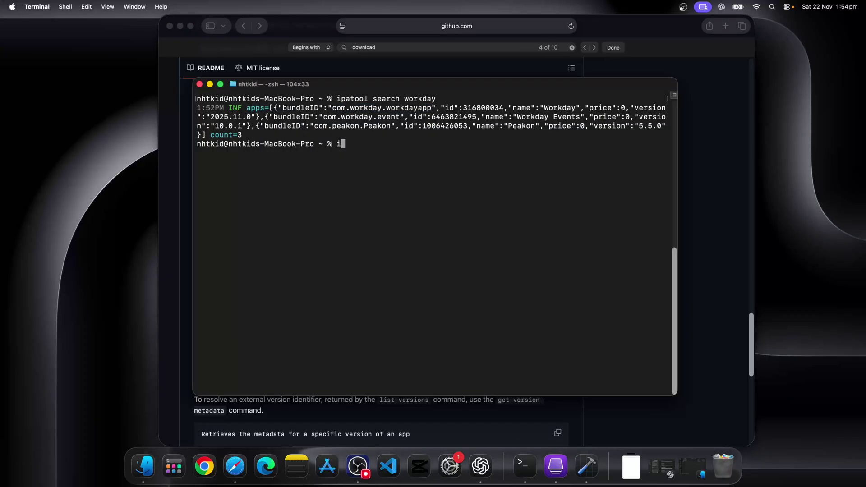
text(ipatool download -b)
key(super+v)
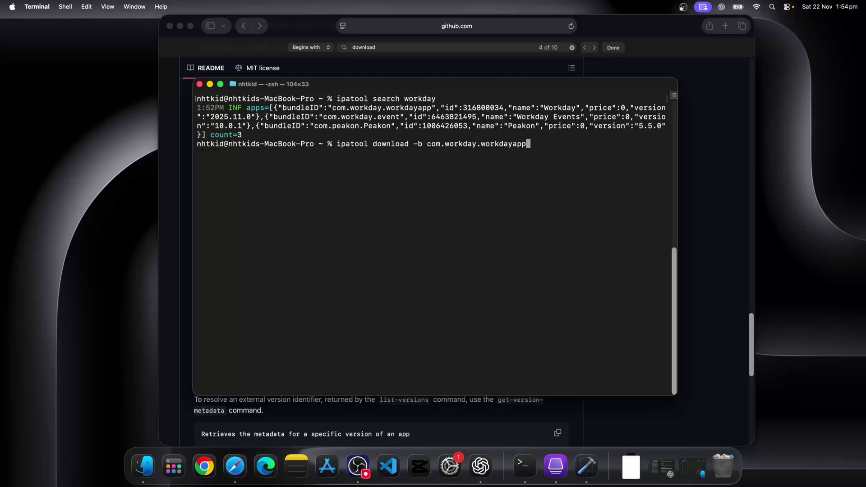
text(--purchase -o)
key(BackSpace)
key(BackSpace)
key(BackSpace)
key(BackSpace)
key(Return)
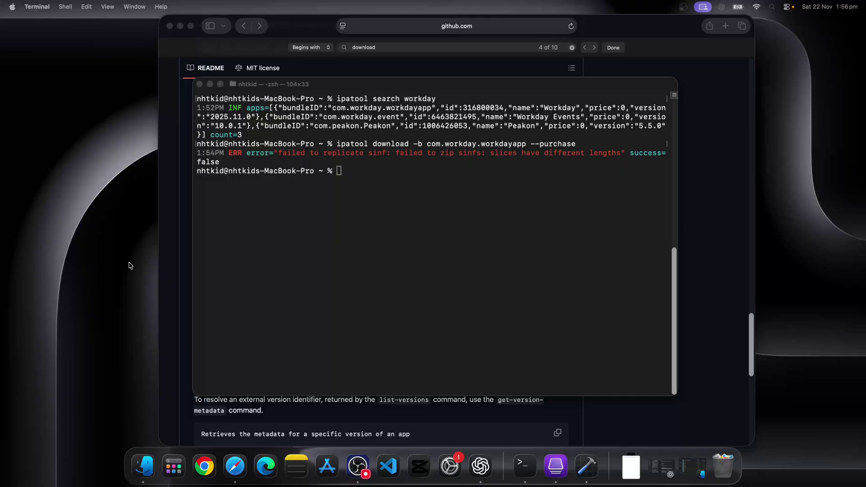
Highlight the error message at the end of the download output.
click(399, 155)
drag(397, 154, 456, 154)
click(451, 162)
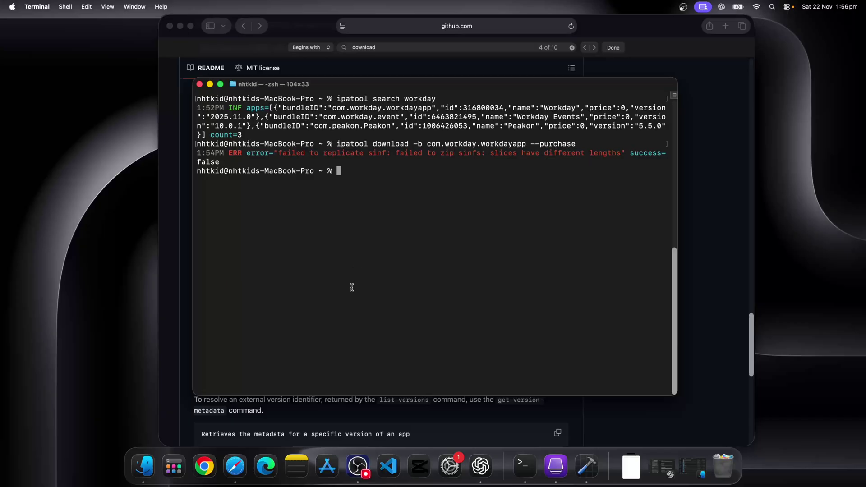
Open Finder on the home folder and select the downloaded Workday .ipa file.
click(143, 467)
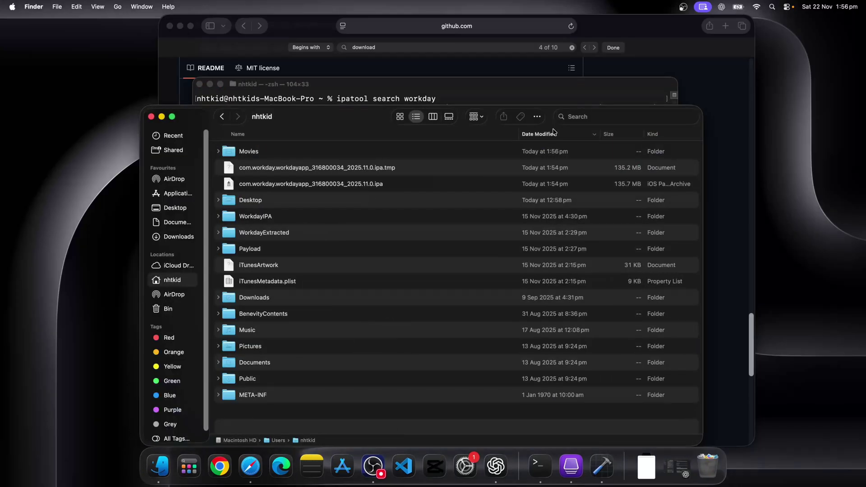
click(559, 134)
click(558, 135)
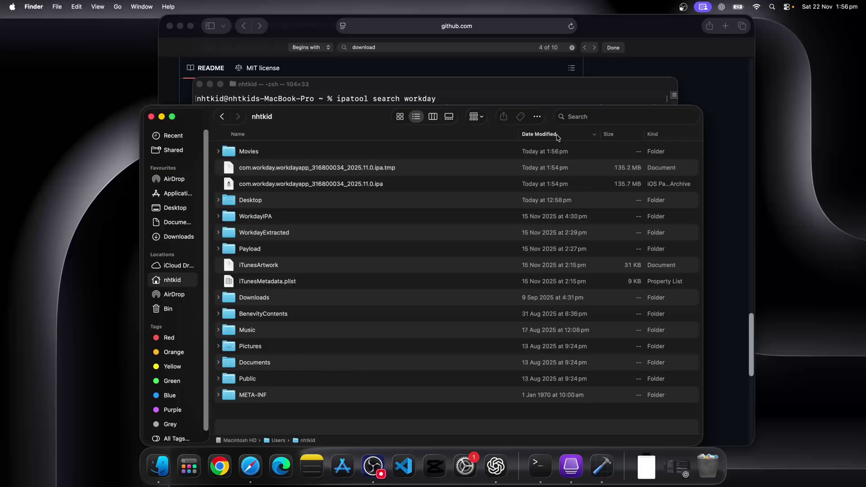
click(384, 188)
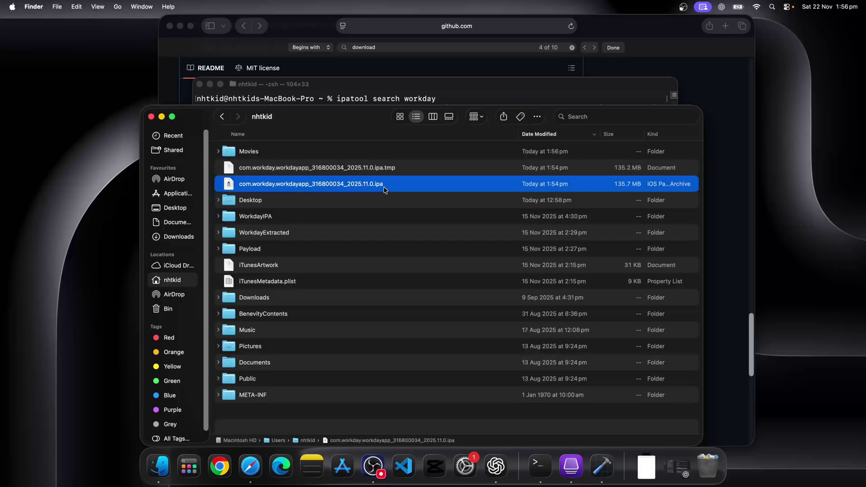
drag(518, 134, 477, 135)
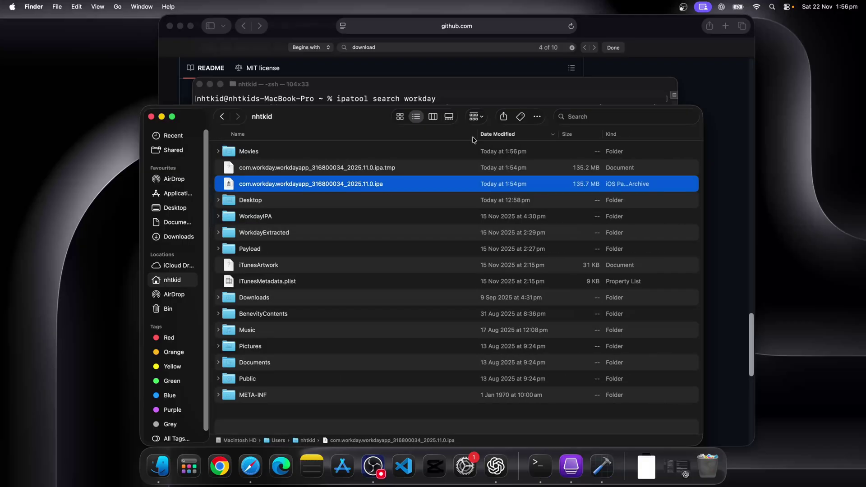
click(392, 169)
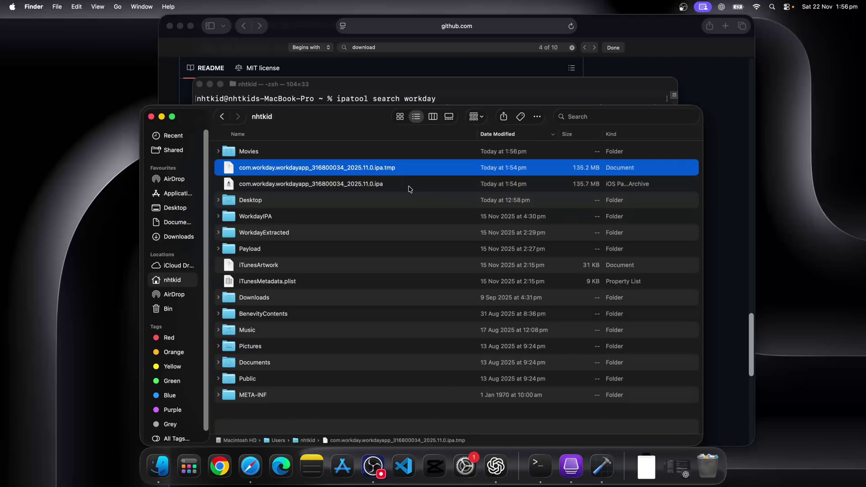
click(389, 185)
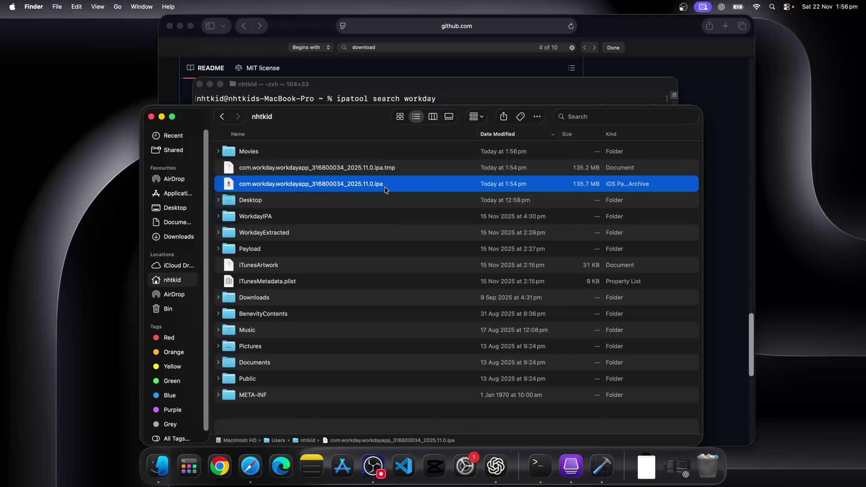
Rename com.workday.workdayapp_316800034_2025.11.0.ipa to .zip, confirming the extension change.
click(381, 184)
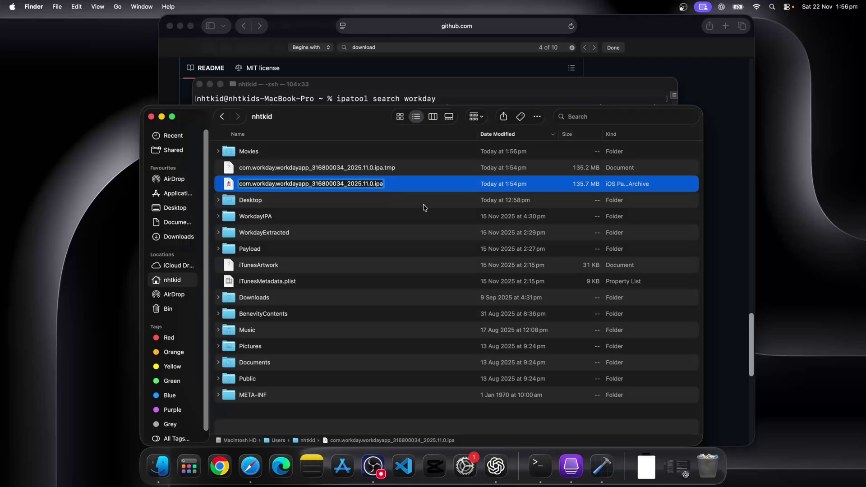
key(End)
key(BackSpace)
key(BackSpace)
key(BackSpace)
text(zip)
key(Return)
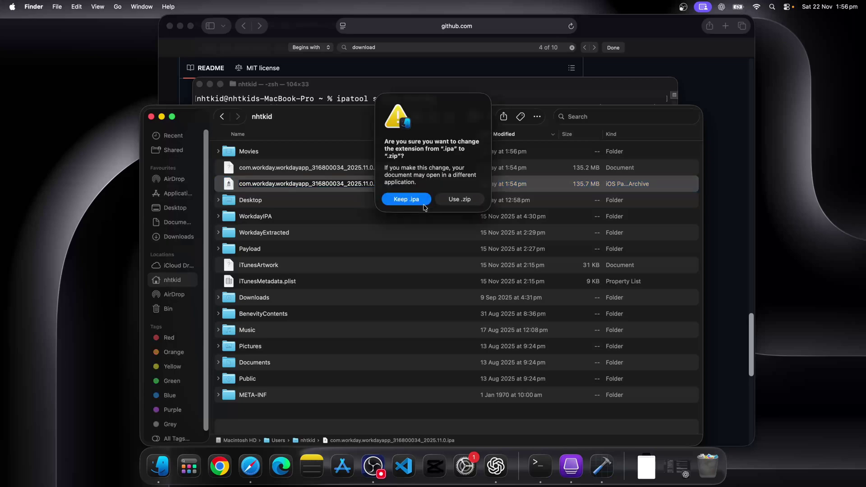
key(Return)
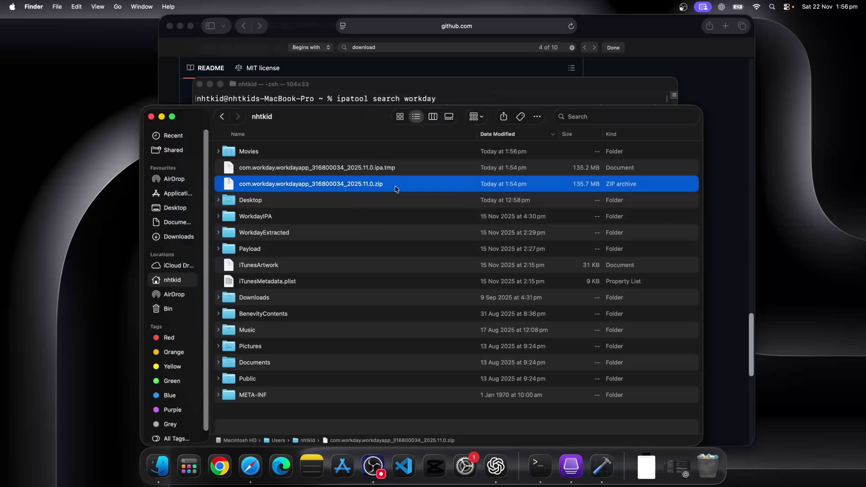
Unzip the Workday archive and expand its Payload folder to the Workday app.
double_click(396, 189)
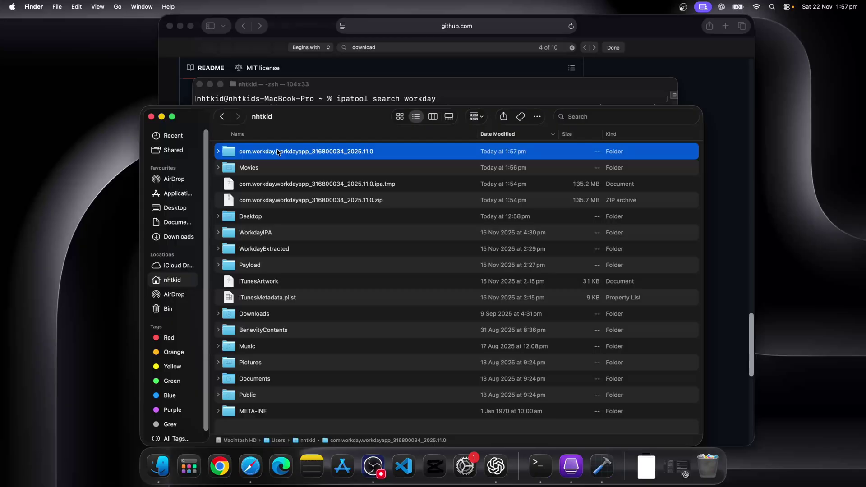
double_click(277, 153)
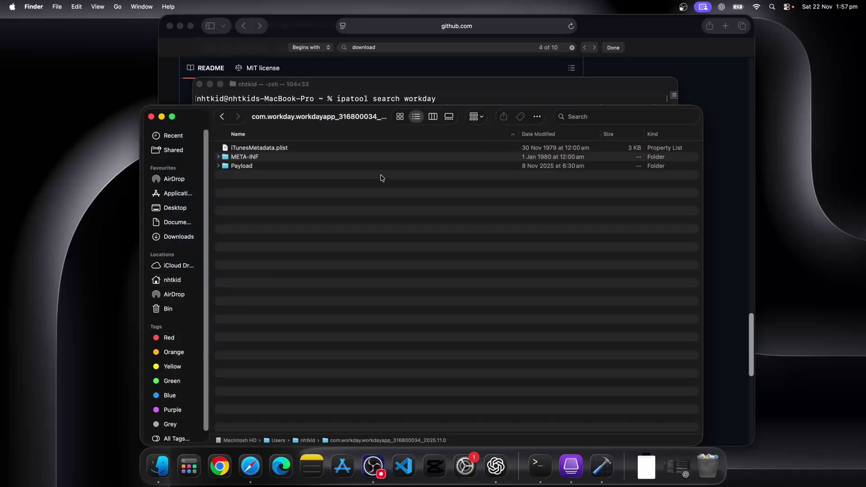
click(219, 156)
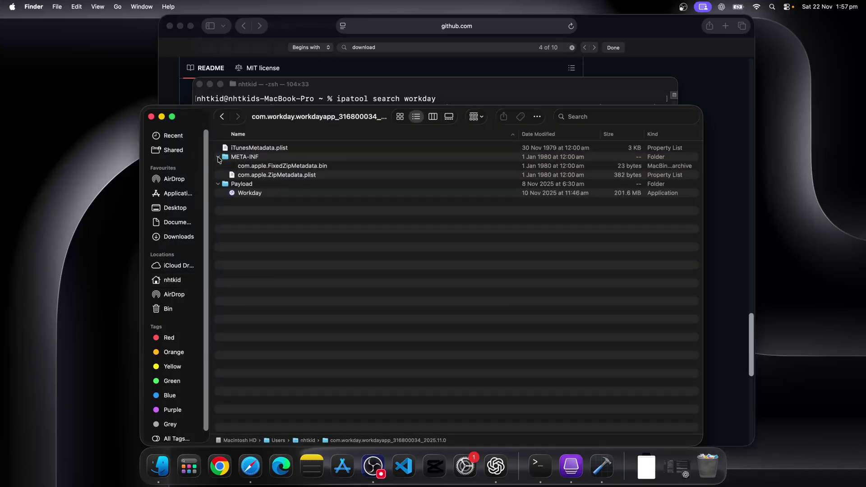
click(247, 193)
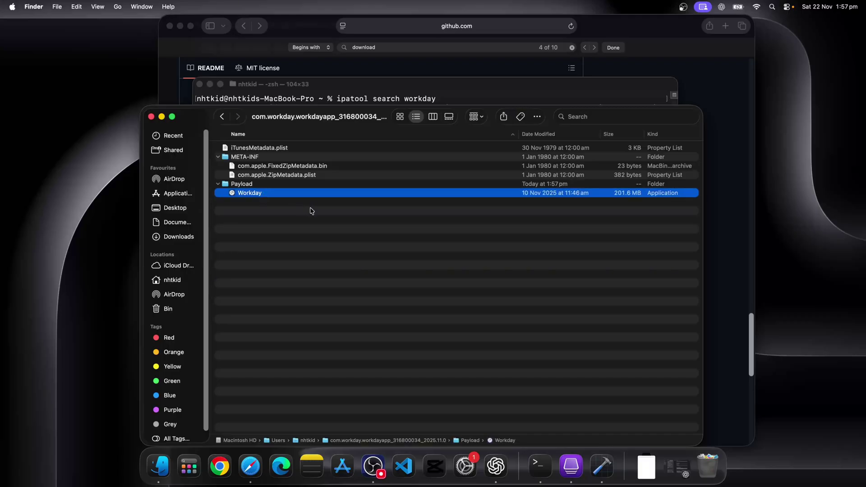
click(293, 212)
click(285, 194)
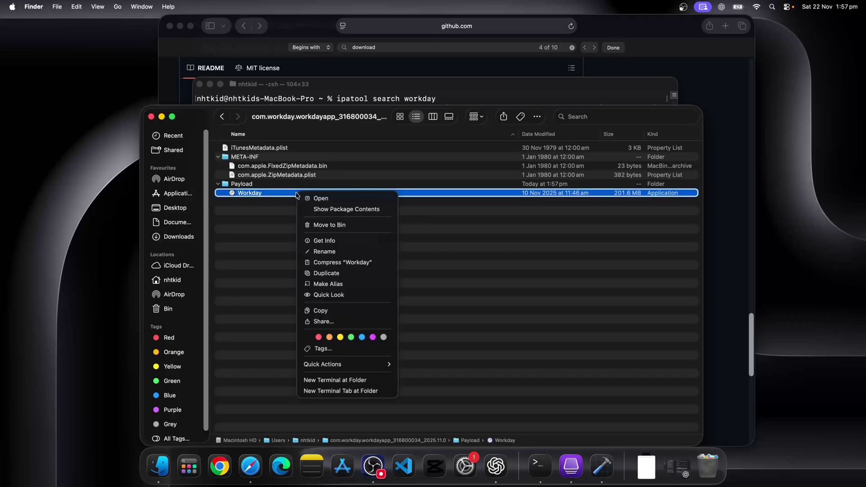
Show the Workday app's package contents and select Info.plist.
click(284, 199)
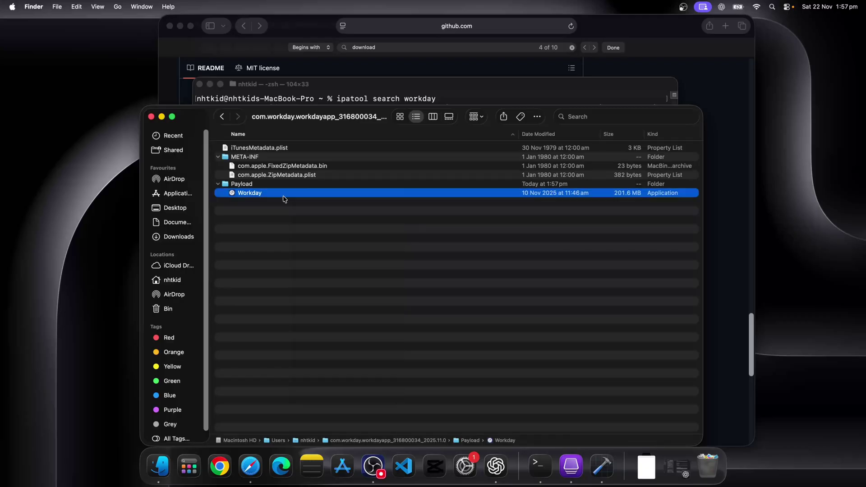
right_click(282, 189)
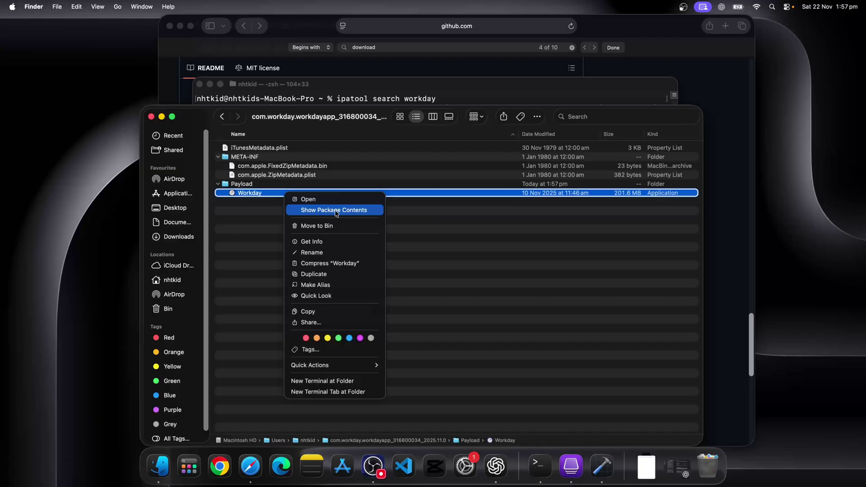
click(335, 211)
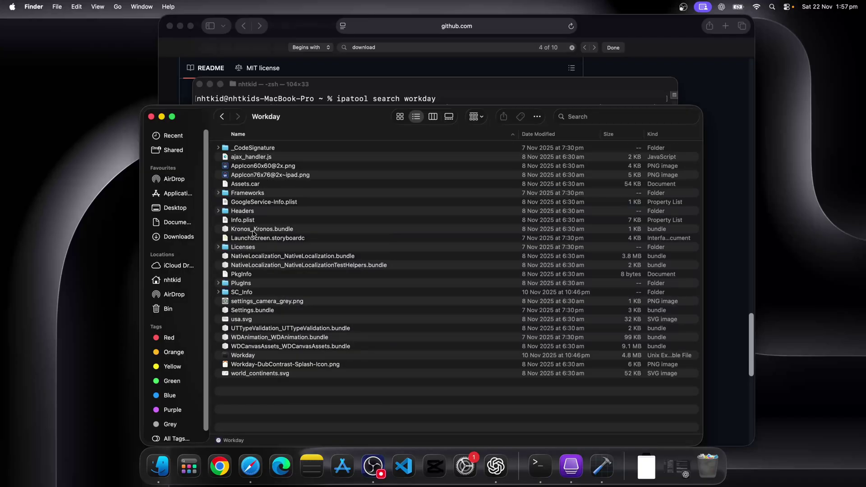
click(315, 328)
click(245, 221)
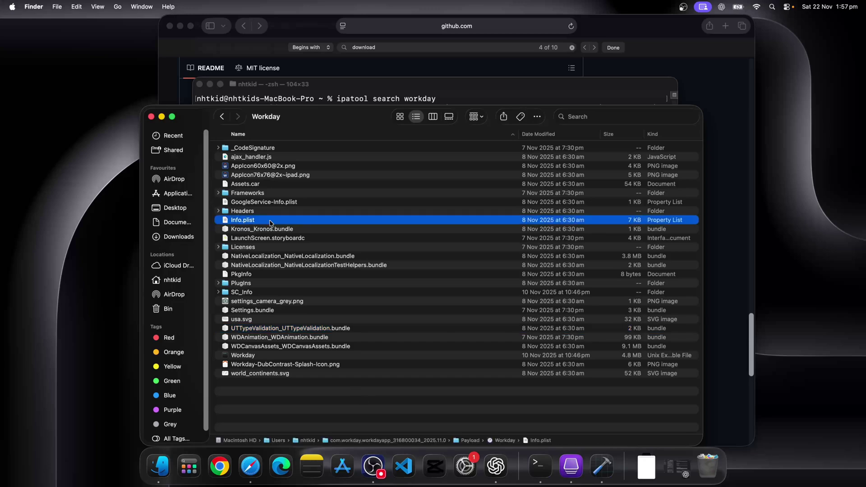
Open Info.plist in Xcode and scroll through its keys, including bundle identifier com.workday.workdayapp.
double_click(269, 221)
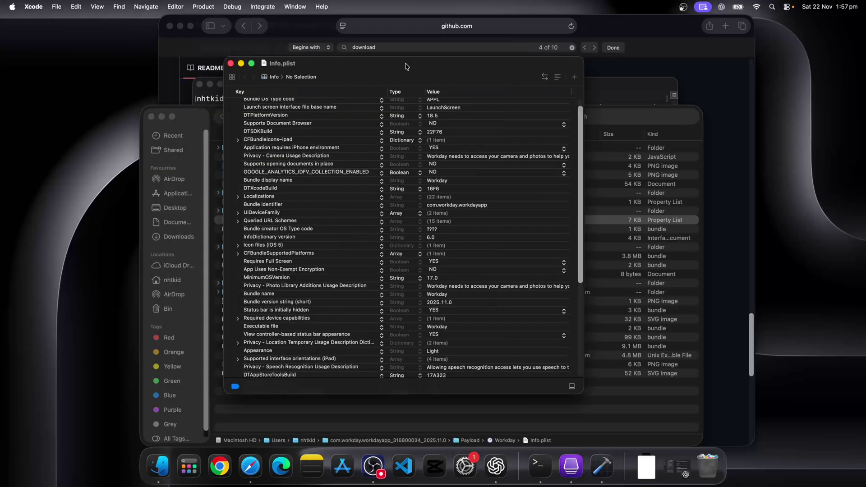
scroll(369, 264, down, 10)
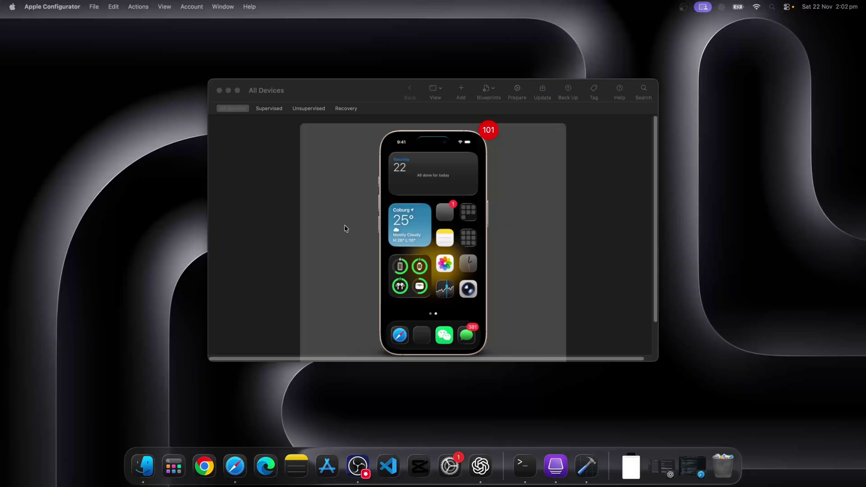
Bring Apple Configurator's All Devices window with the connected iPhone to the front.
click(346, 228)
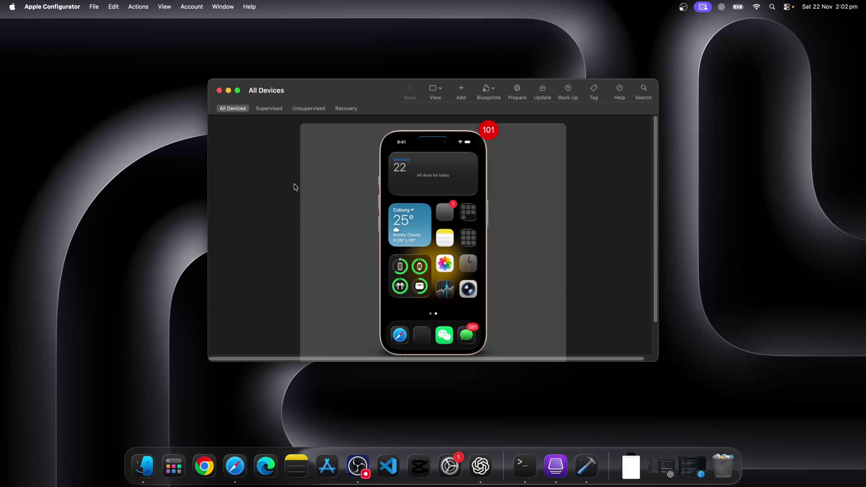
Search purchased apps for 'workday' and add the Workday app to the iPhone.
click(461, 92)
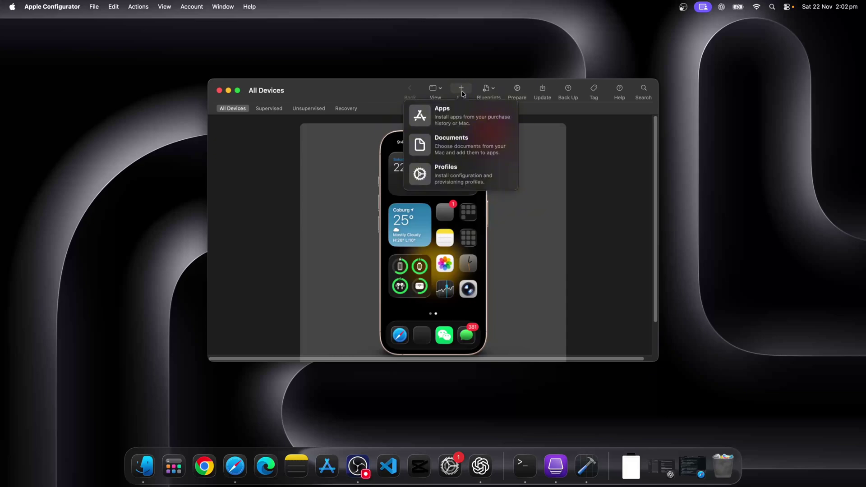
click(455, 117)
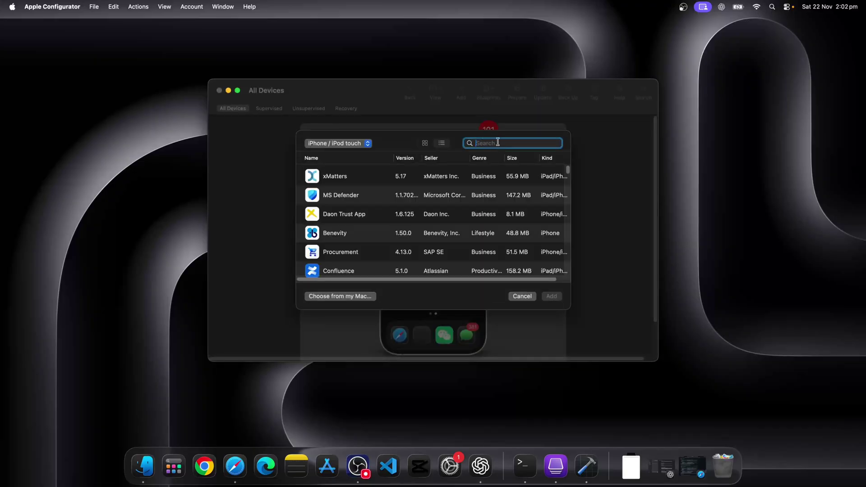
text(work)
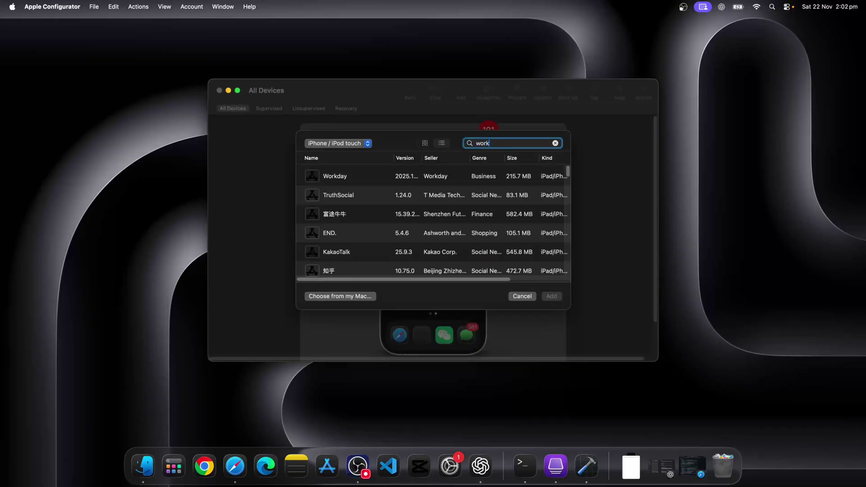
text(day)
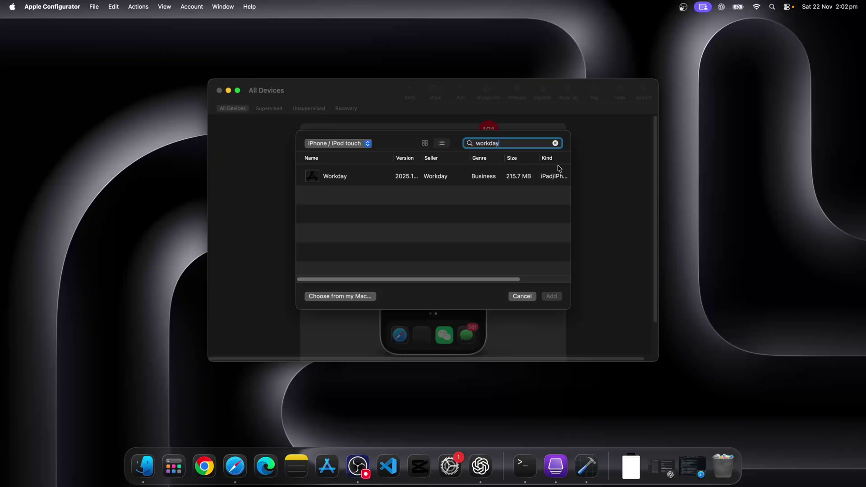
click(409, 180)
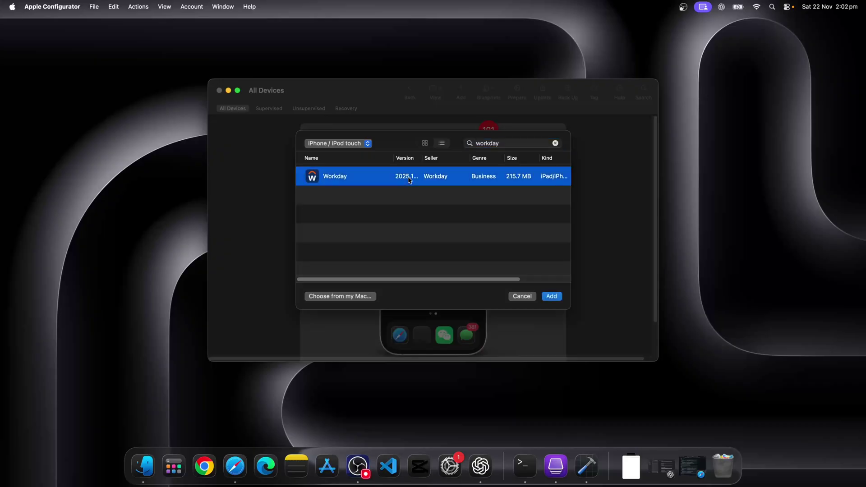
click(552, 297)
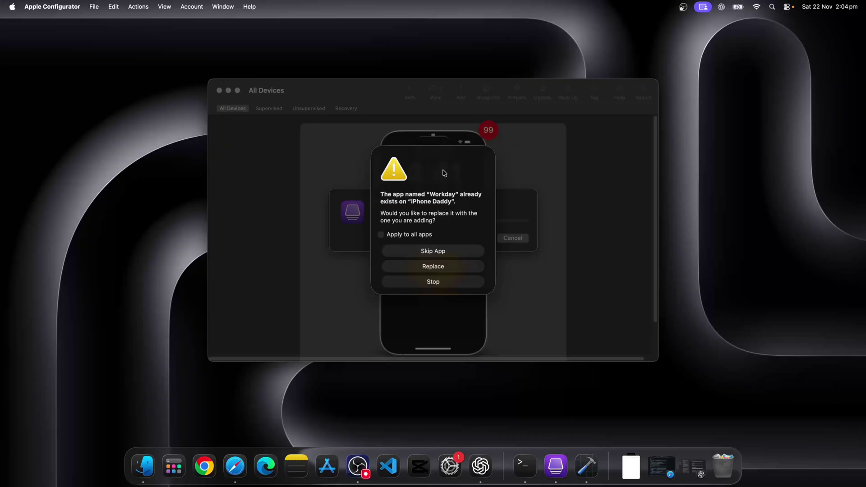
Bring up Finder's Go to Folder prompt and inspect the prefilled Configurator Caches/Assets path.
click(94, 46)
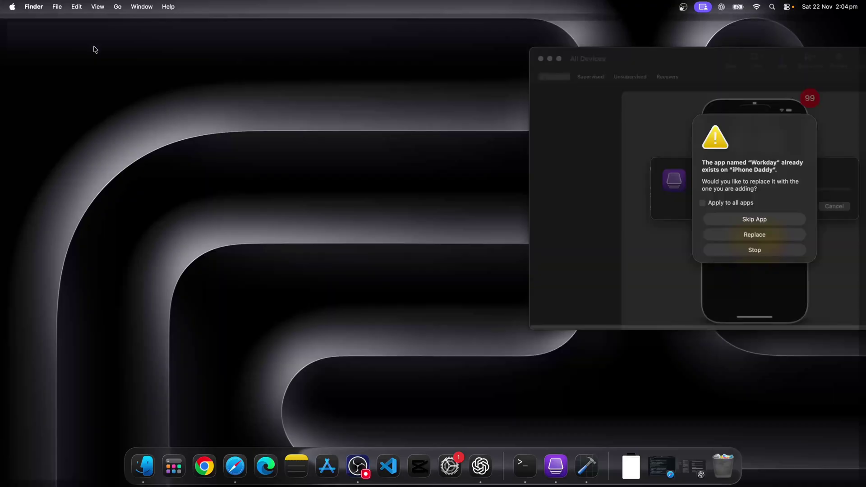
click(117, 7)
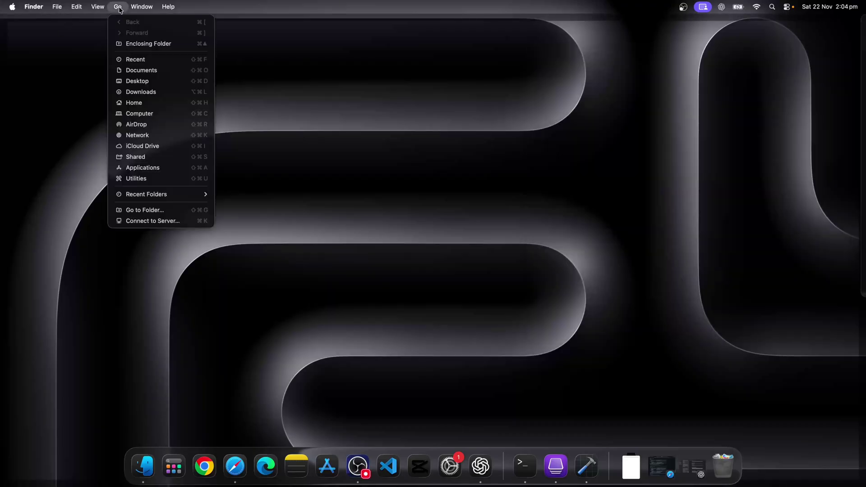
click(158, 214)
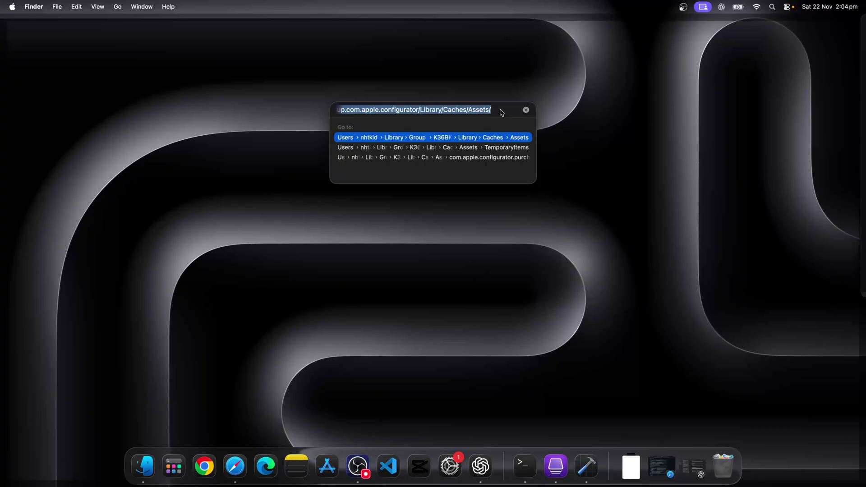
key(Left)
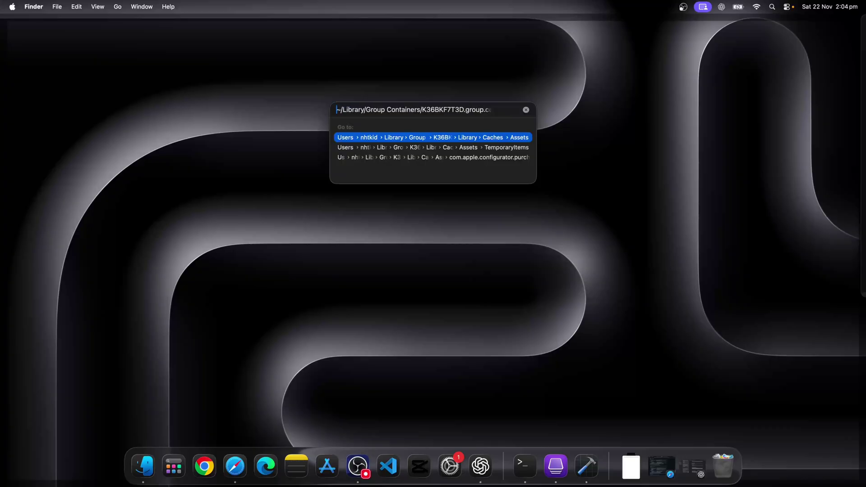
drag(358, 110, 524, 111)
Close the stray About This Mac window and go to the Configurator Caches/Assets folder.
click(14, 8)
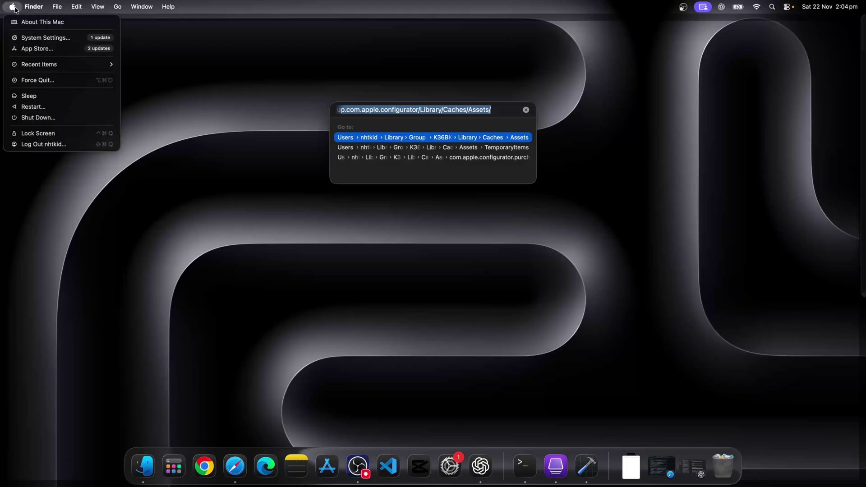
click(40, 22)
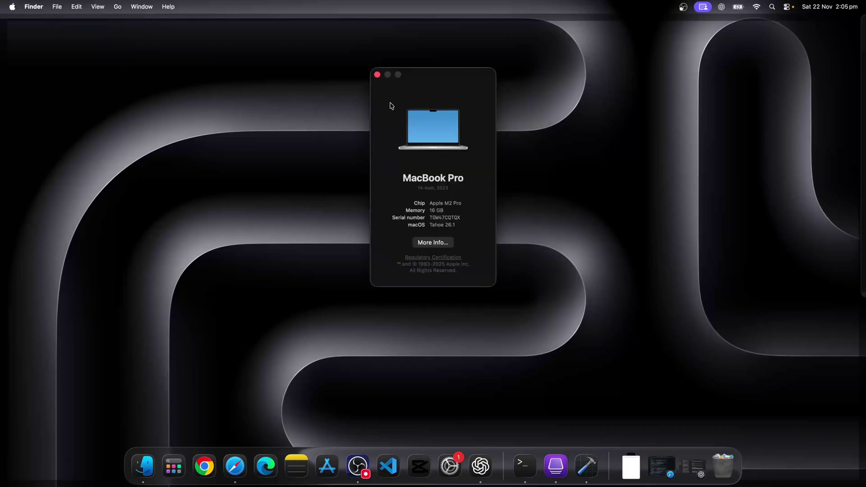
click(377, 75)
click(117, 6)
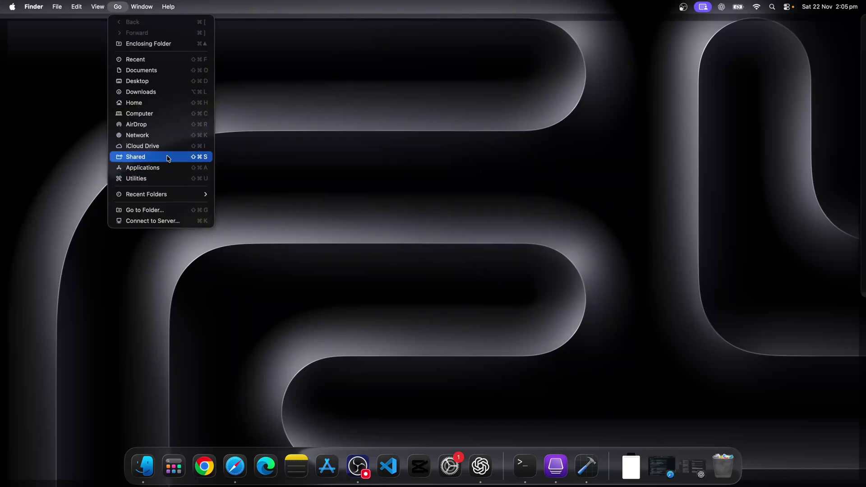
click(155, 211)
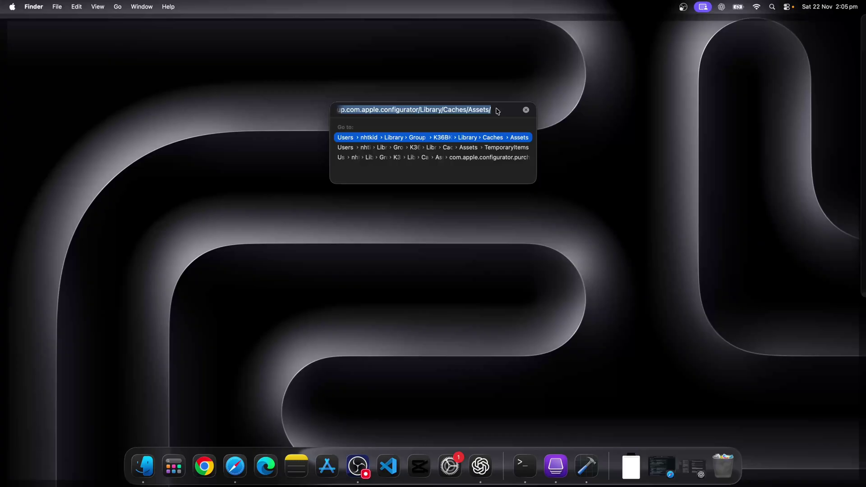
key(Return)
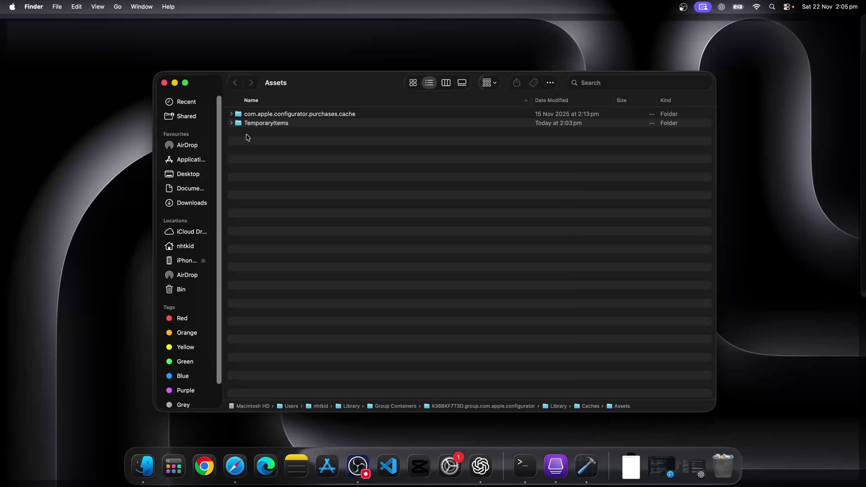
Expand purchases.cache, TemporaryItems, MobileApps and 316800034, then select Workday 2025.11.0.ipa.
click(232, 114)
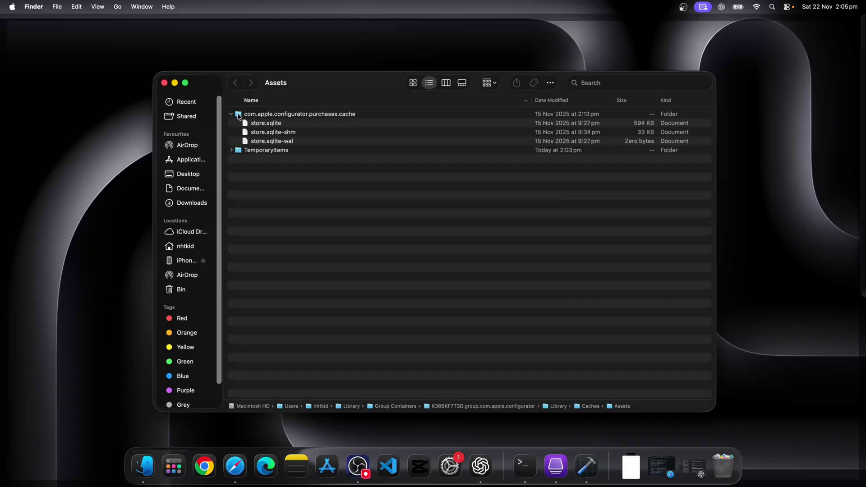
click(231, 150)
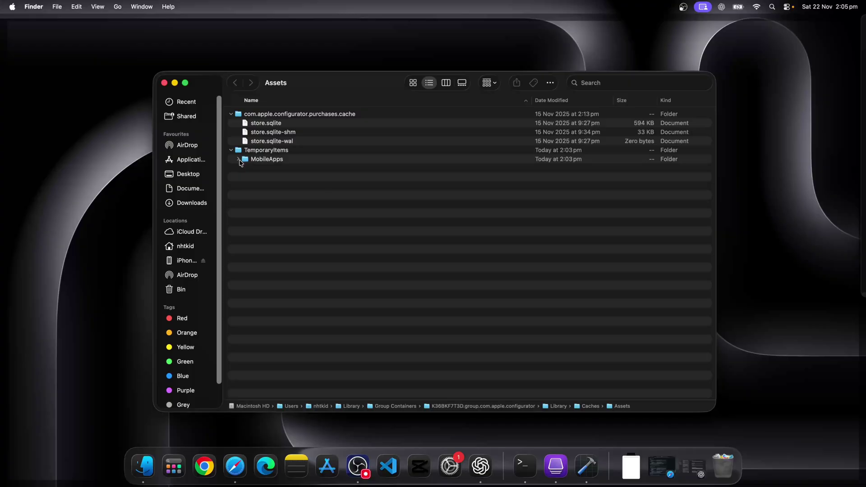
click(240, 160)
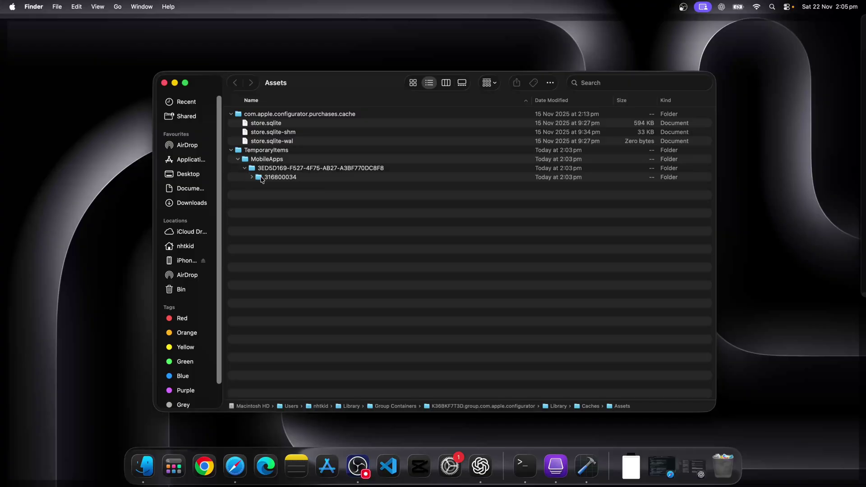
click(252, 177)
click(330, 187)
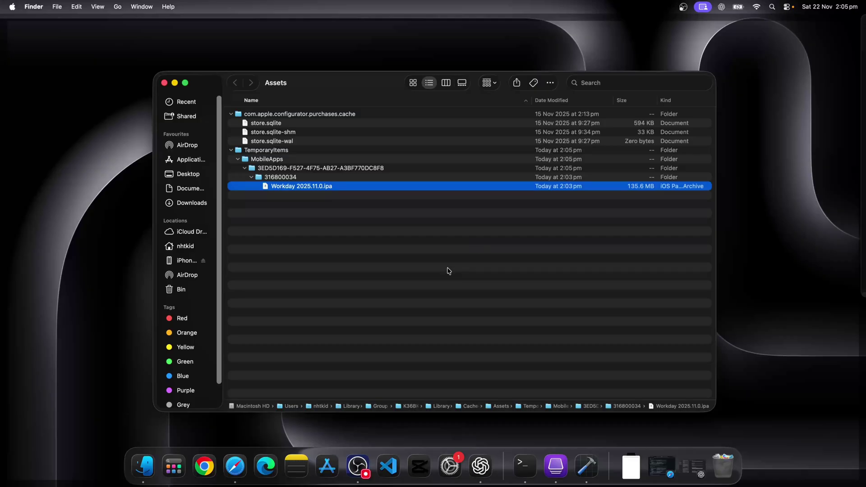
Open and dismiss the Workday .ipa's context menu several times without choosing an action.
right_click(360, 187)
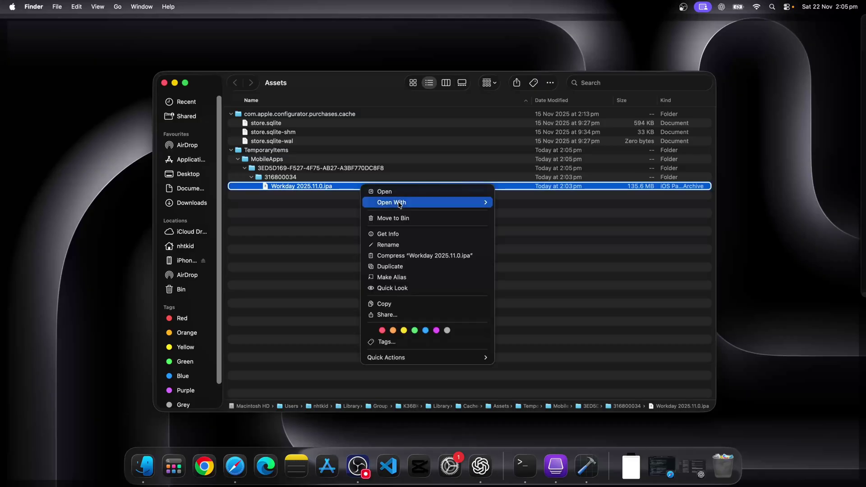
click(339, 205)
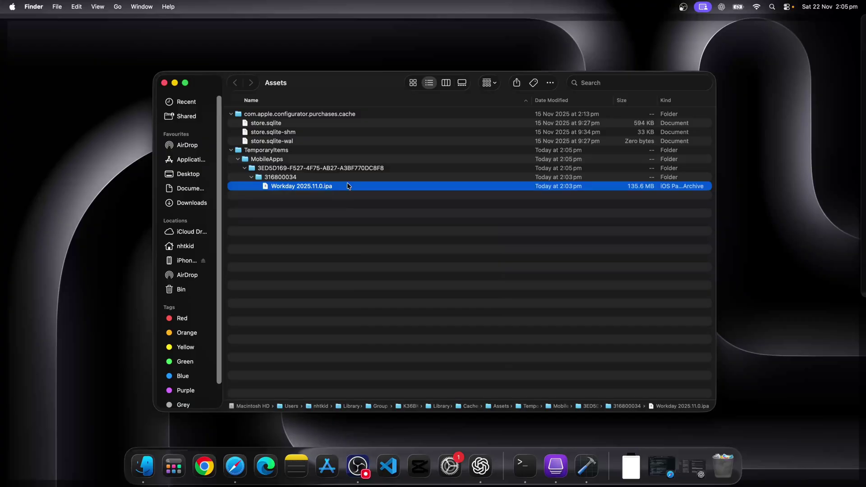
right_click(347, 185)
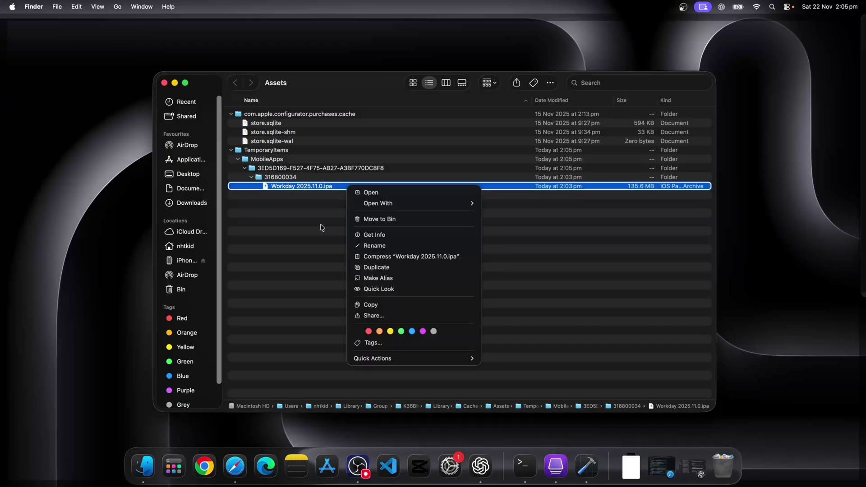
click(336, 190)
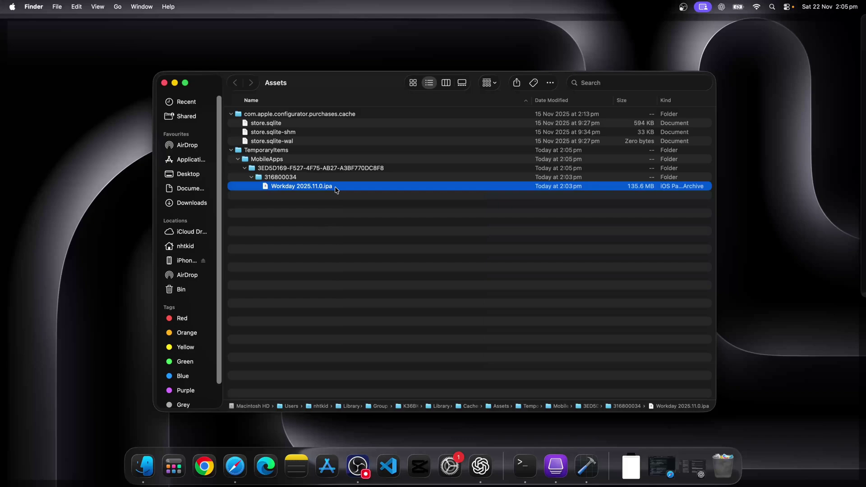
right_click(336, 189)
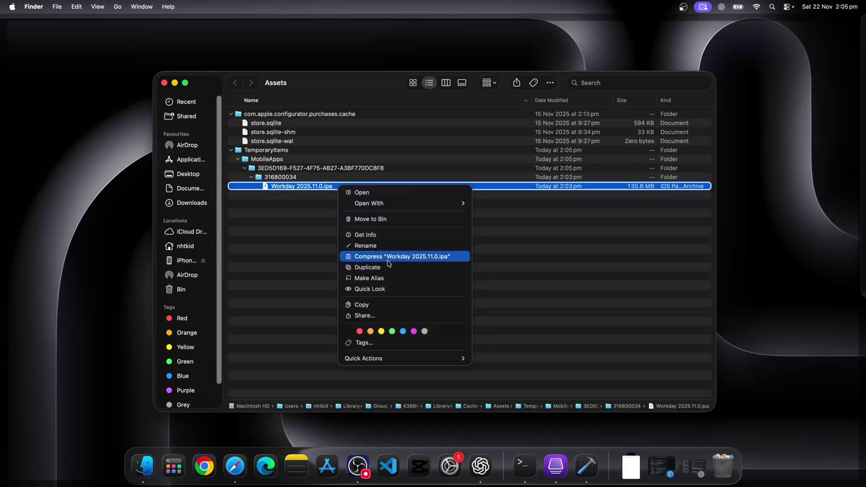
click(291, 188)
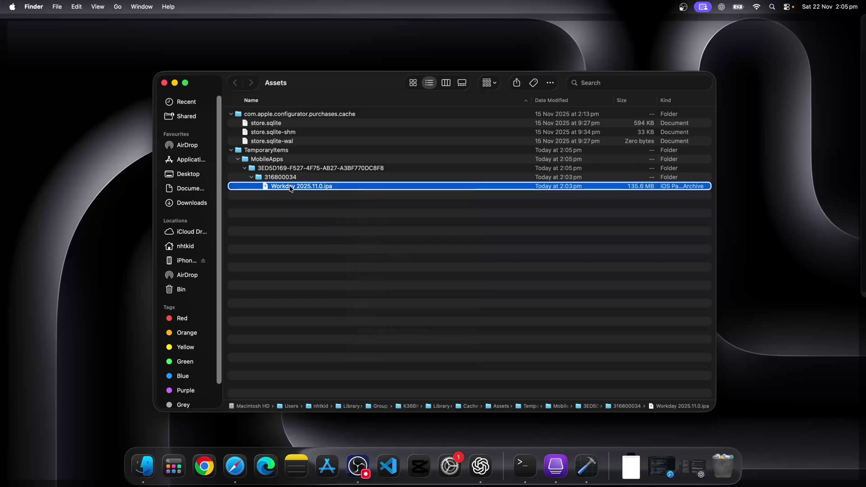
Copy Workday 2025.11.0.ipa to the Desktop, rename it to .zip, and unzip it.
drag(291, 188, 136, 166)
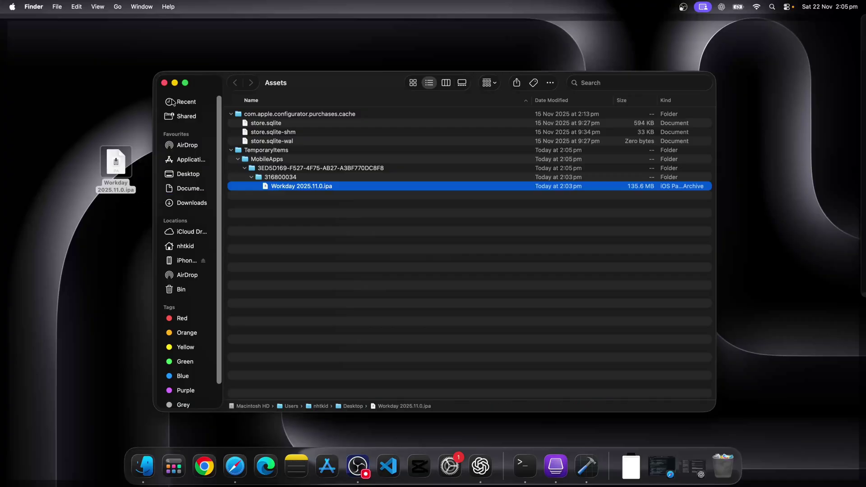
key(super+m)
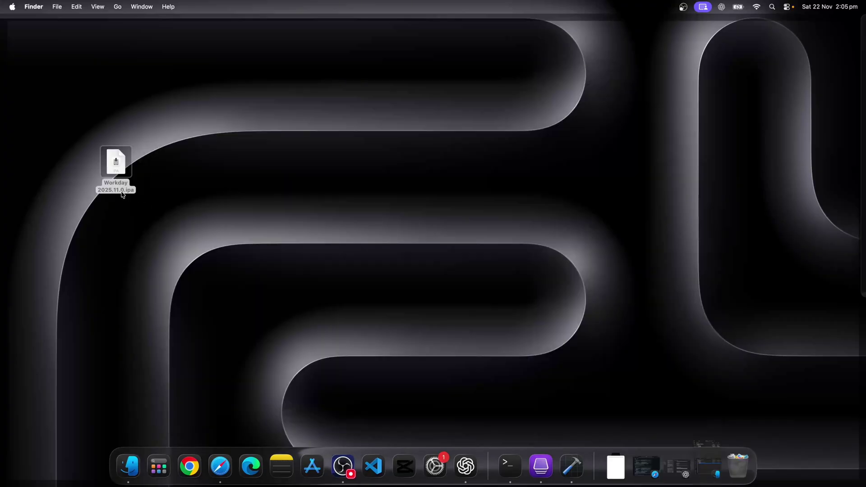
key(Return)
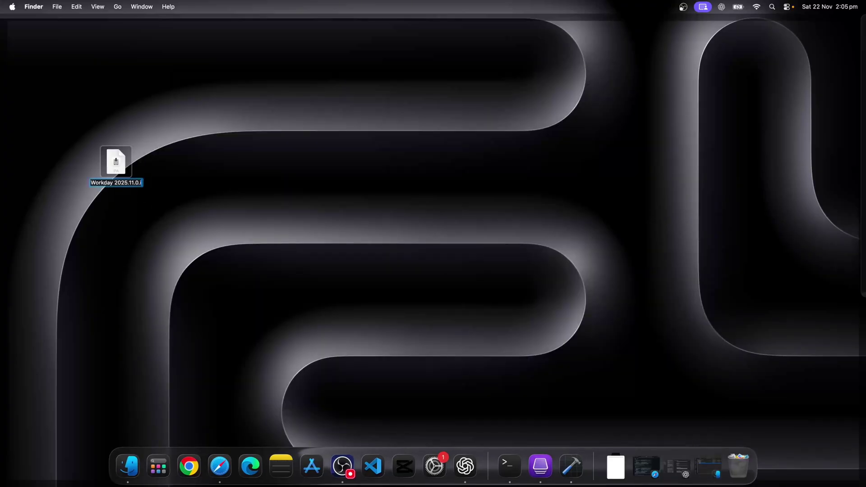
key(BackSpace)
text(zip)
key(Return)
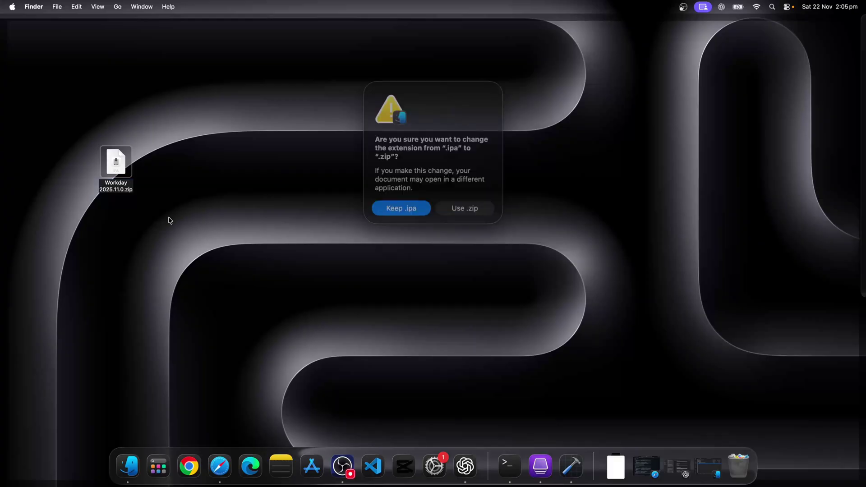
click(465, 209)
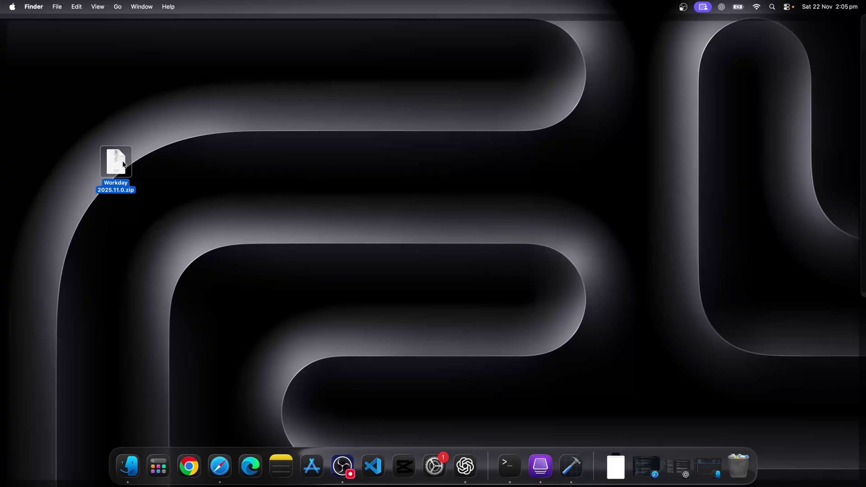
double_click(114, 167)
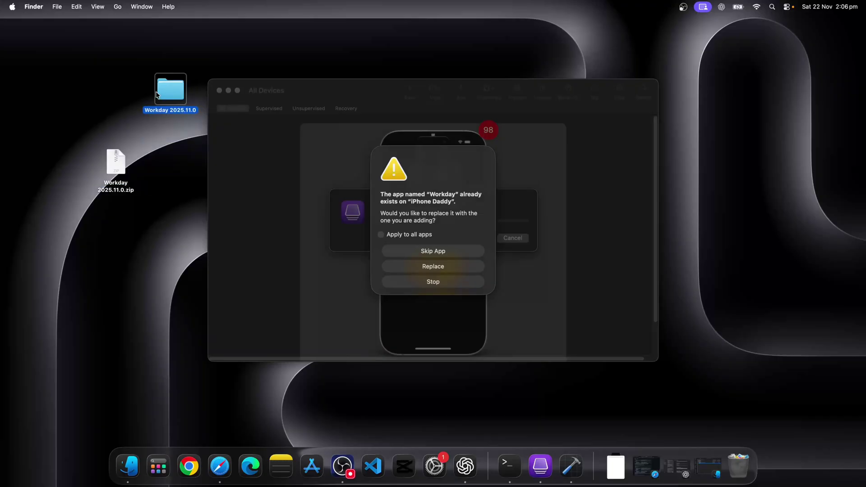
Open Workday 2025.11.0, show the Payload Workday app's package contents, and enlarge the window.
double_click(158, 94)
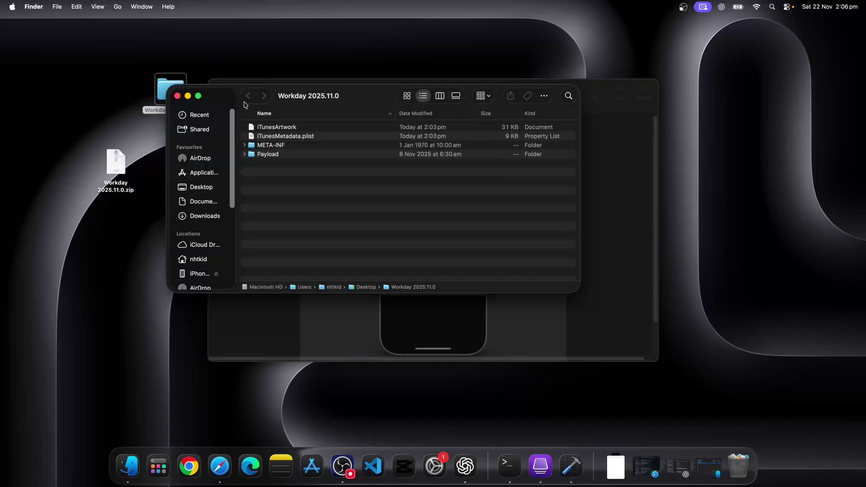
click(244, 154)
click(289, 164)
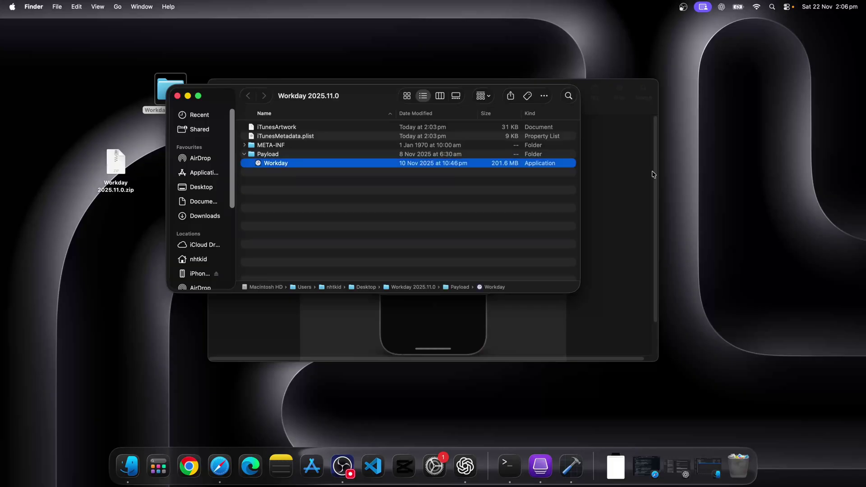
right_click(334, 163)
click(361, 183)
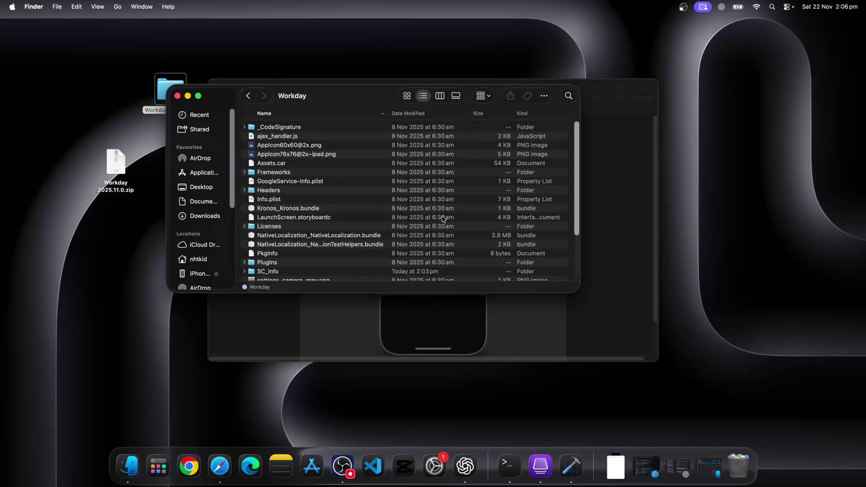
drag(576, 290, 619, 399)
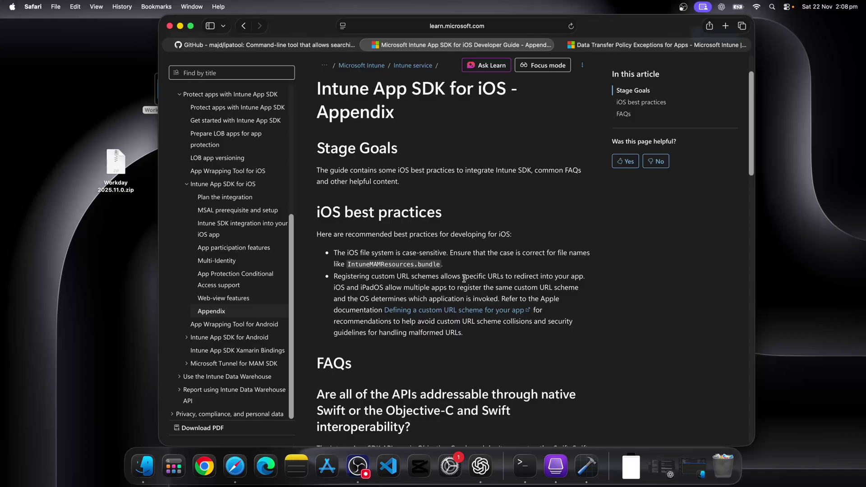
drag(398, 276, 585, 276)
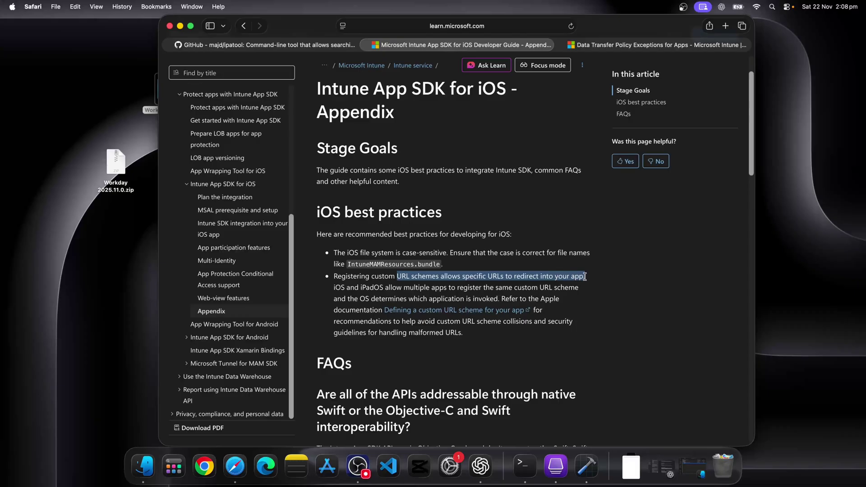
click(512, 278)
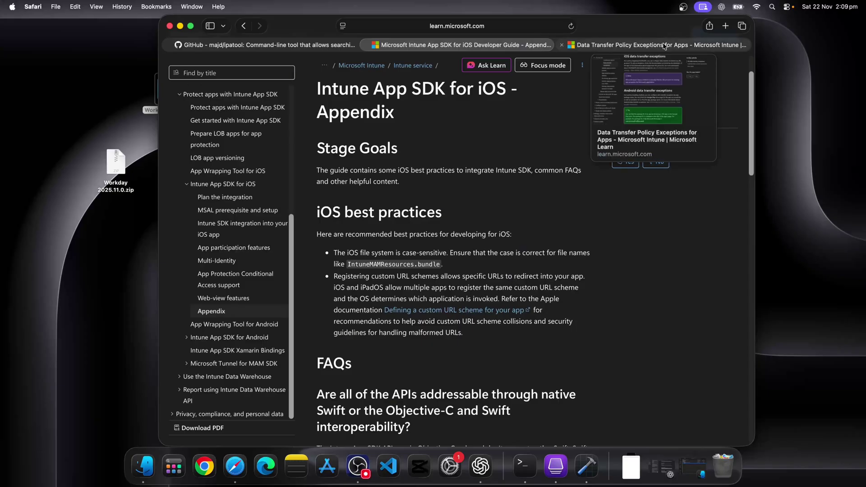
In the Data Transfer Policy Exceptions article, highlight then clear 'URL protocols' and the Microsoft note.
click(665, 46)
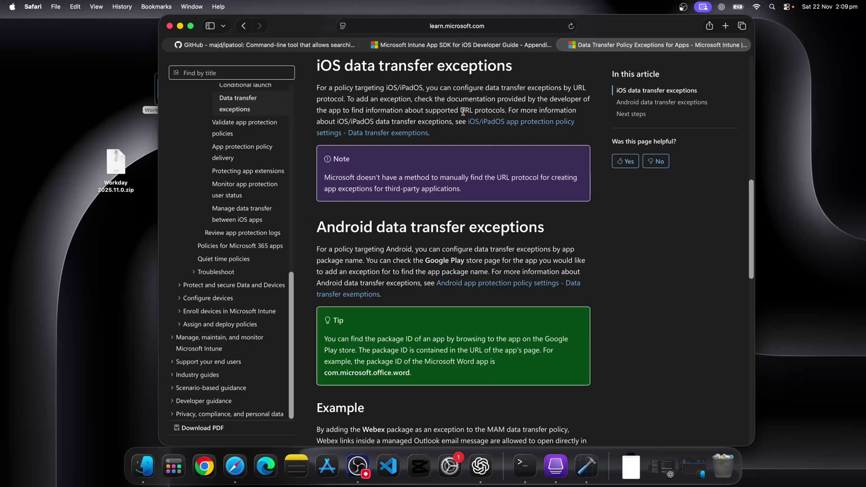
drag(460, 111, 505, 112)
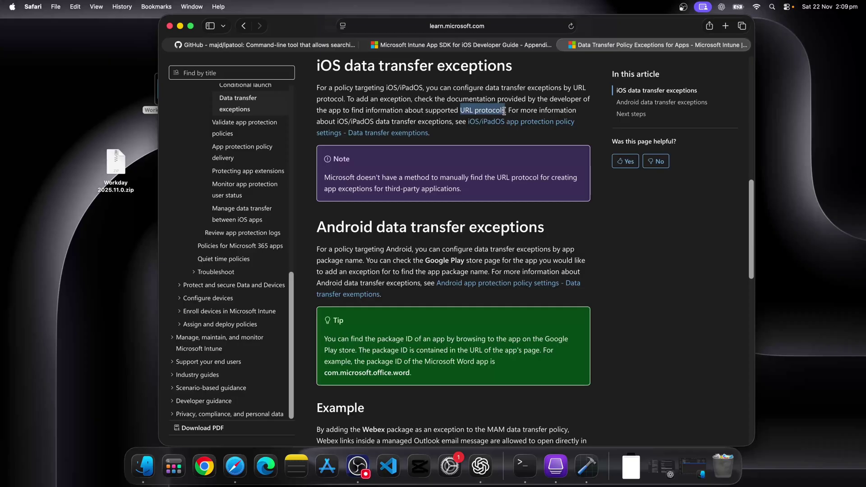
click(456, 102)
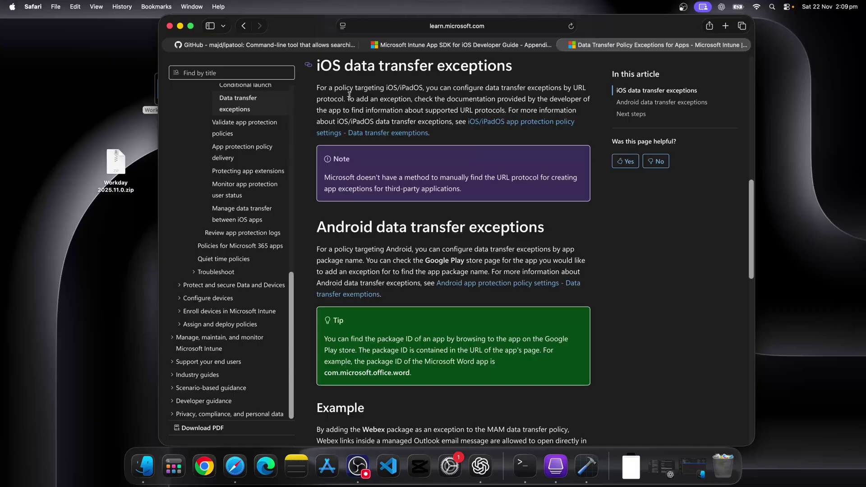
double_click(356, 178)
drag(356, 179, 513, 190)
click(513, 190)
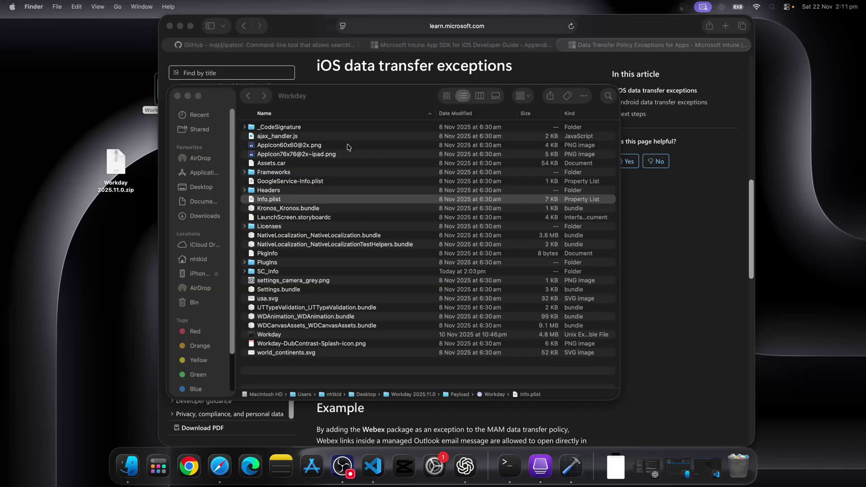
Open the Workday package's Info.plist in Visual Studio Code.
drag(373, 99, 392, 103)
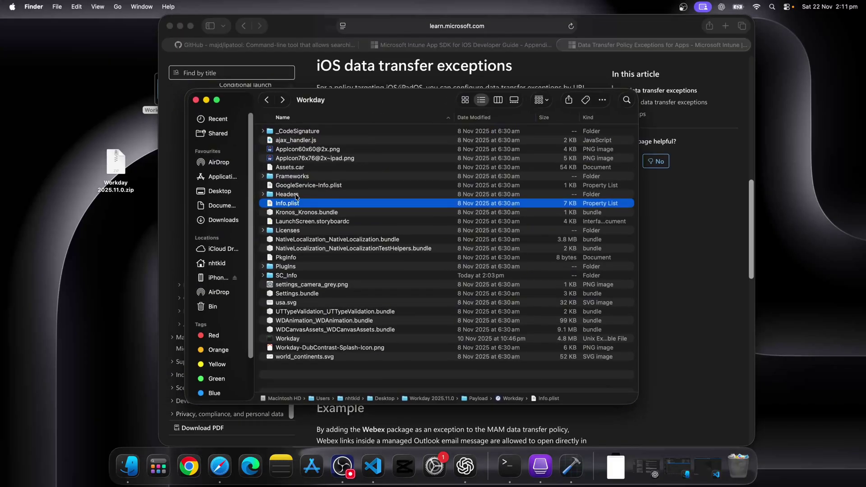
right_click(317, 206)
mouse_move(366, 220)
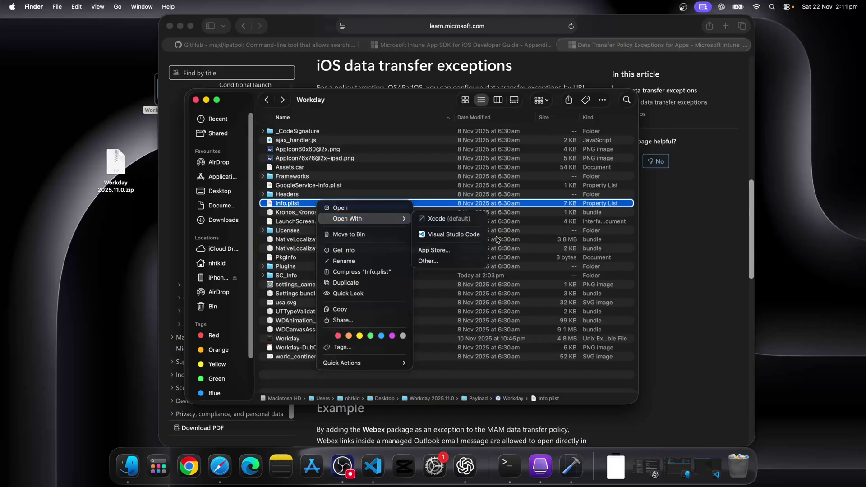
click(450, 235)
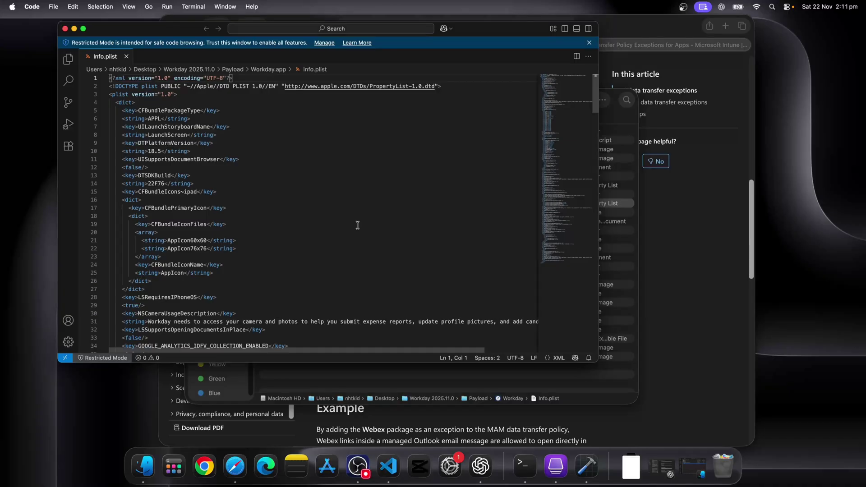
Search Info.plist for 'URL'.
scroll(358, 225, down, 20)
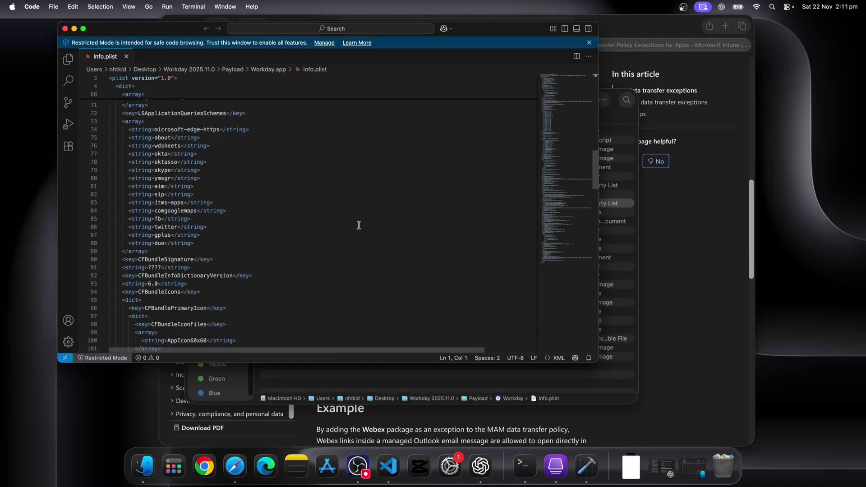
scroll(357, 223, up, 1)
scroll(356, 221, up, 20)
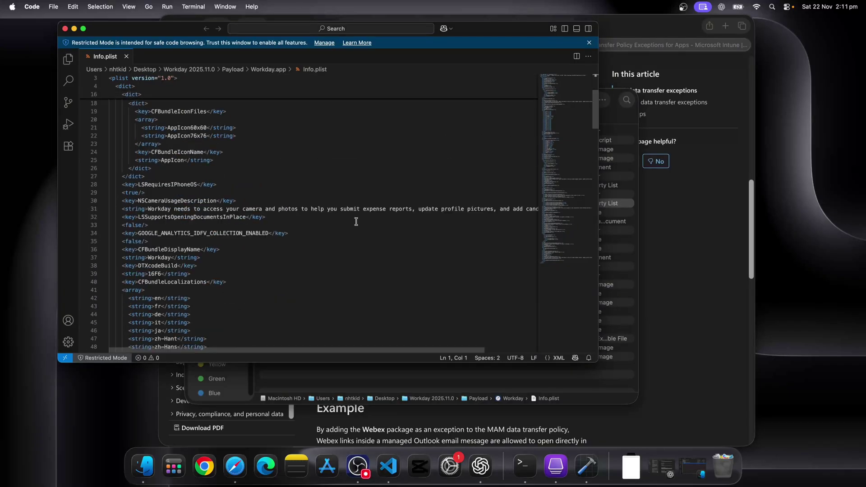
click(310, 192)
key(super+f)
text(URL)
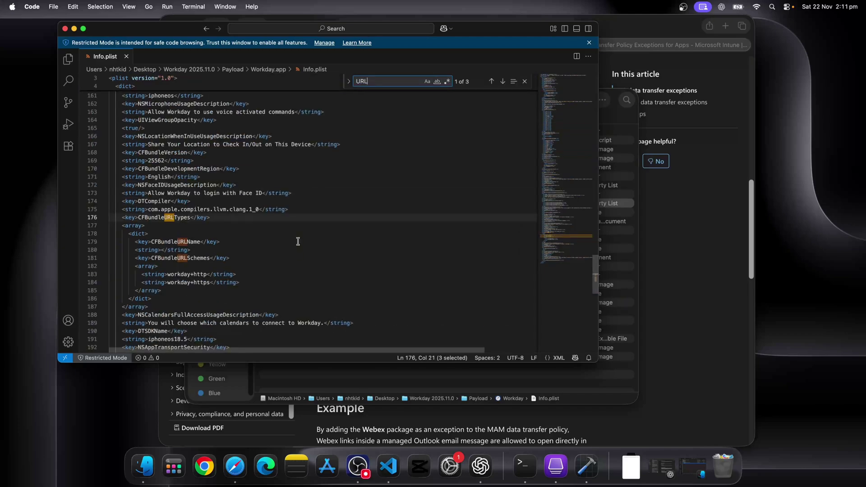
Select the workday+http and workday+https URL scheme lines 183–184.
scroll(298, 241, down, 1)
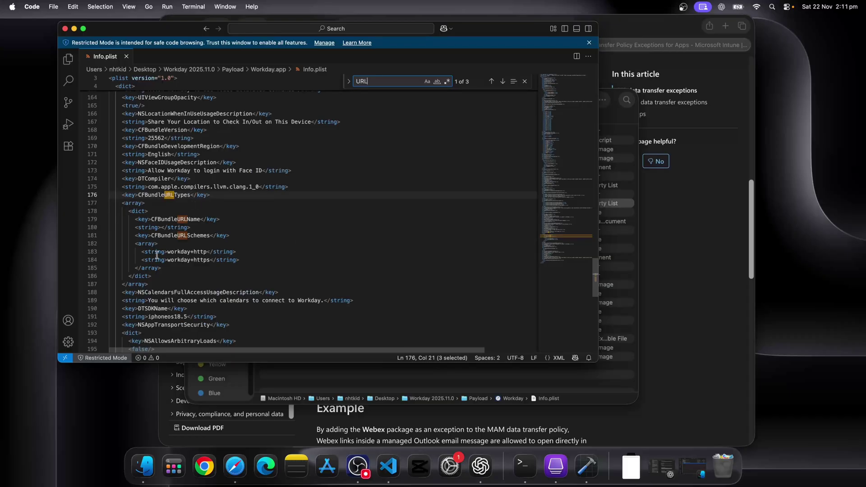
scroll(176, 246, down, 1)
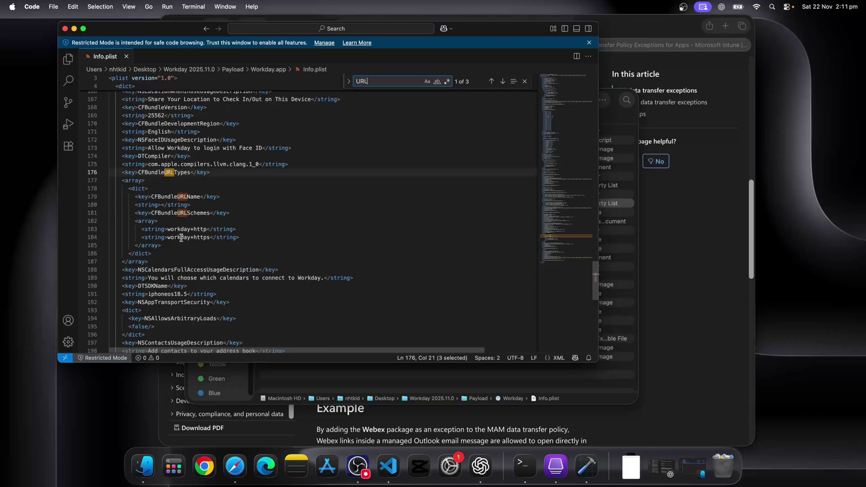
drag(167, 229, 207, 230)
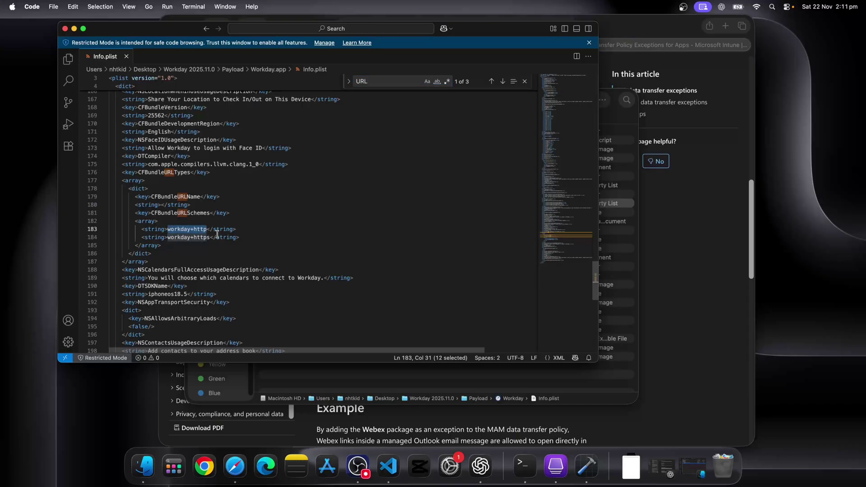
drag(212, 237, 171, 229)
click(261, 229)
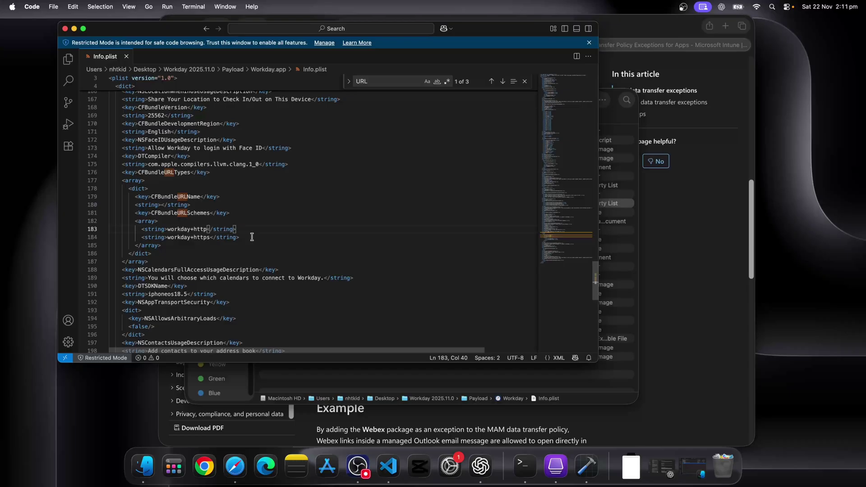
drag(252, 237, 118, 231)
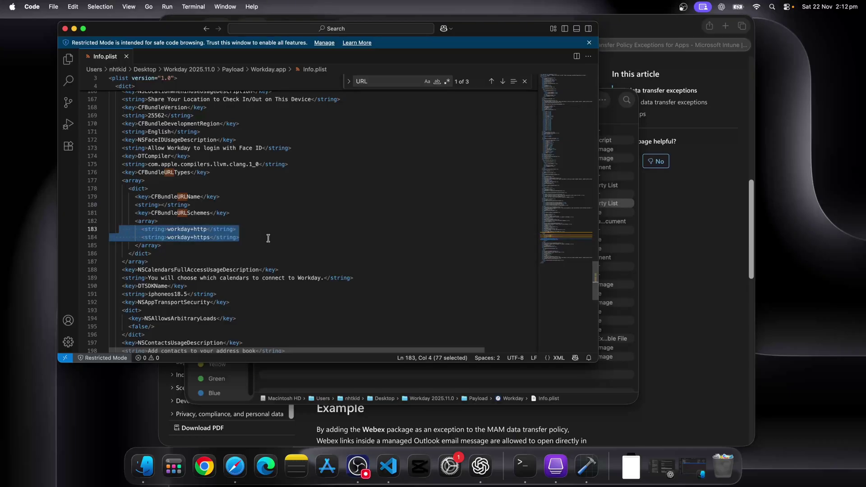